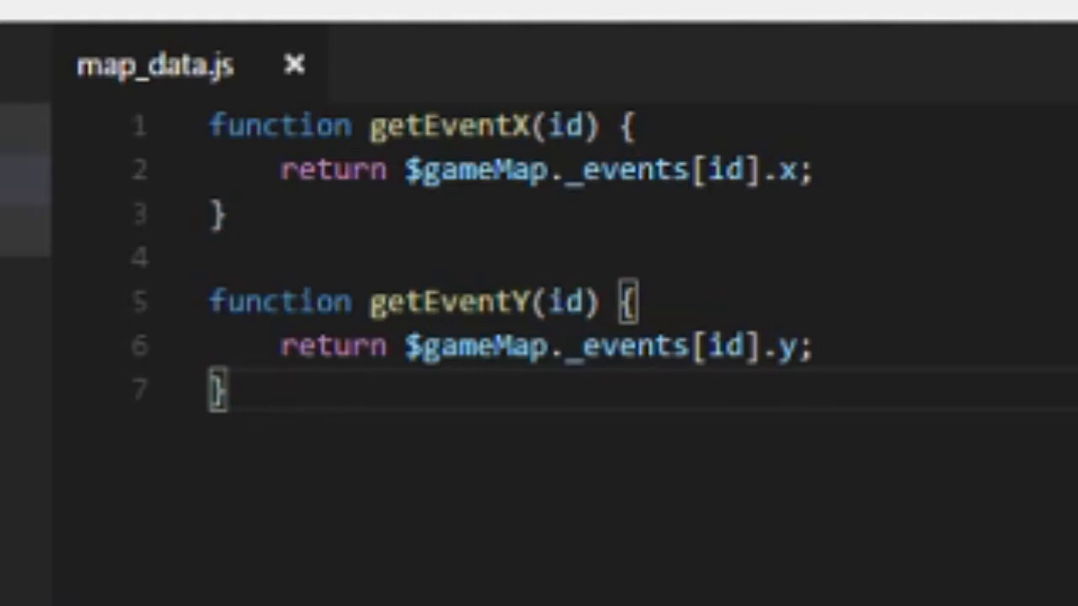
Read through the getEventX and getEventY helper functions in map_data.js
left_click(284, 127)
double_click(500, 127)
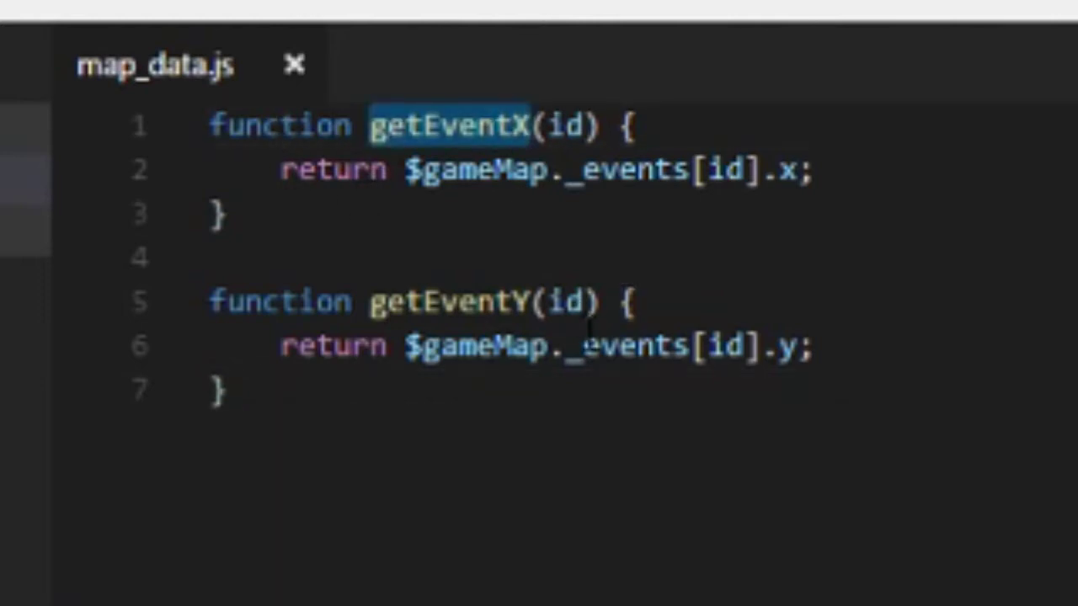
left_click(517, 383)
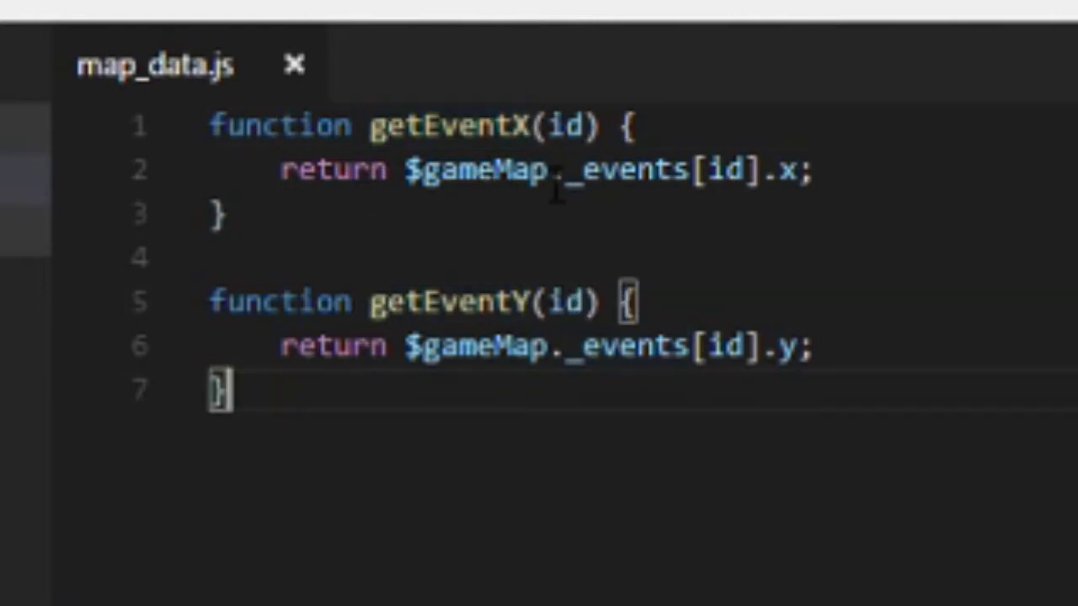
left_click(502, 257)
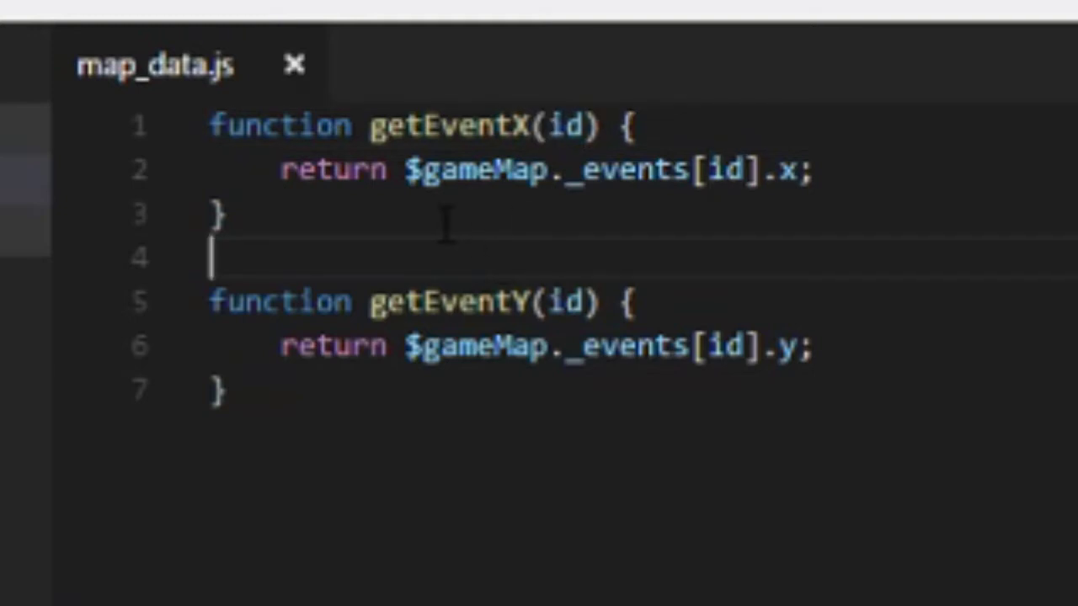
left_click_drag(438, 213, 225, 105)
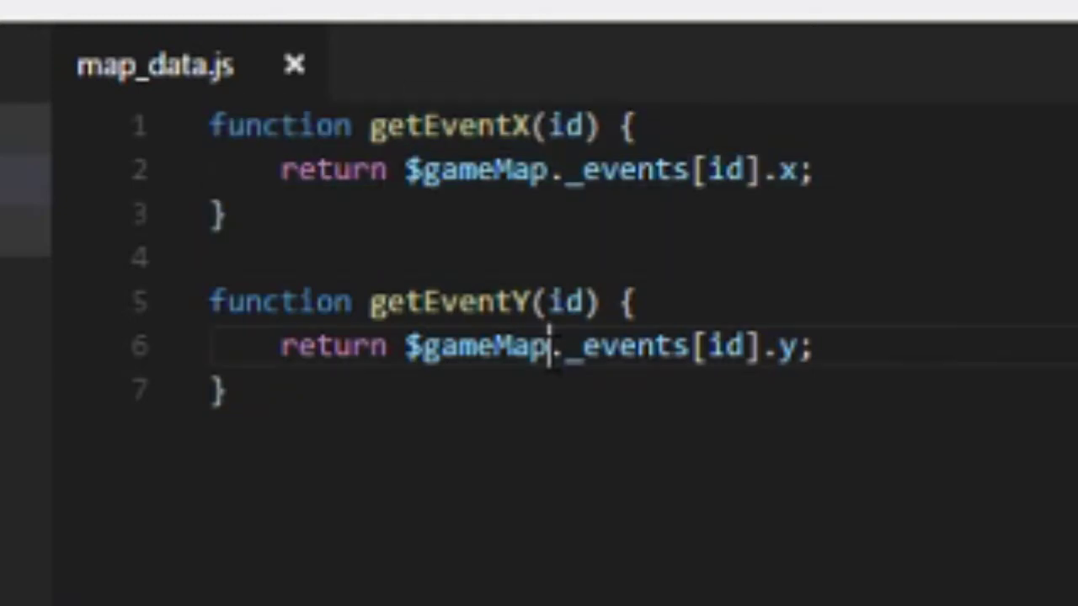
left_click_drag(553, 375, 126, 64)
left_click(590, 534)
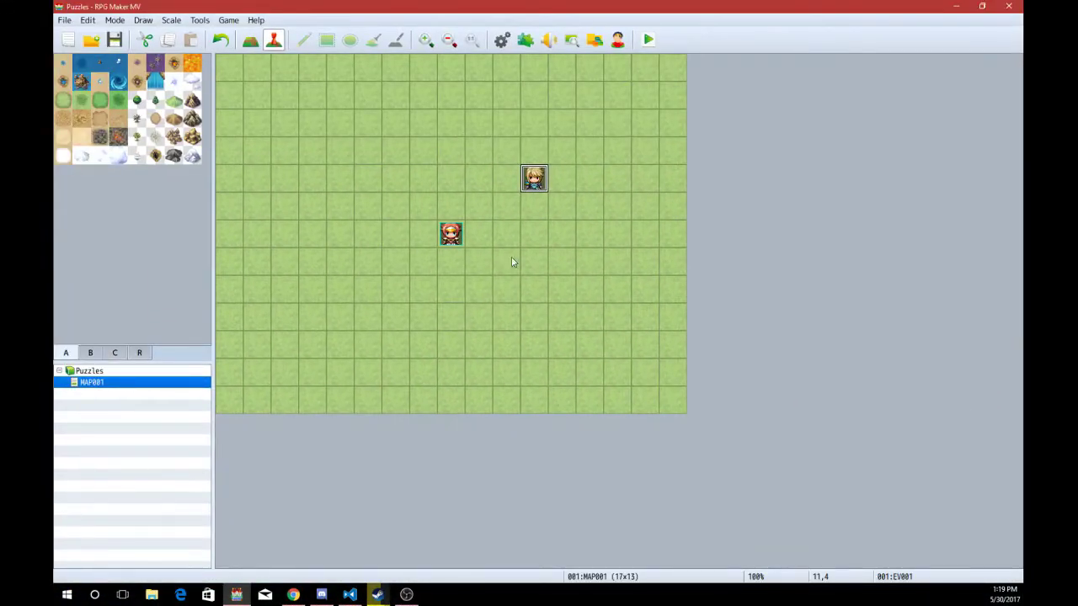
Delete every command from event EV001 on MAP001 and select the Puzzles project root
double_click(536, 187)
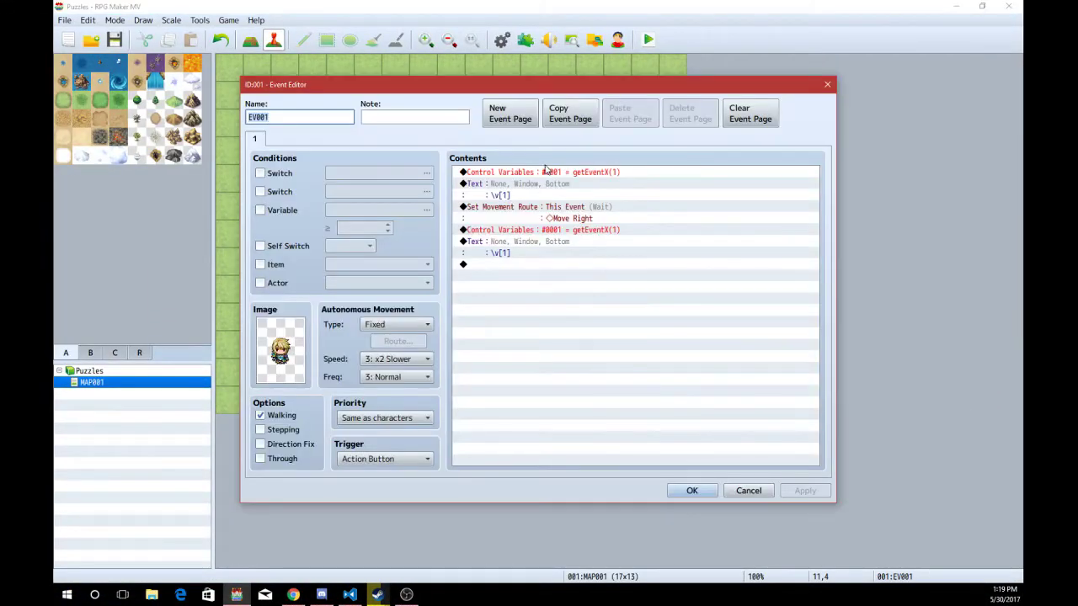
left_click(549, 173)
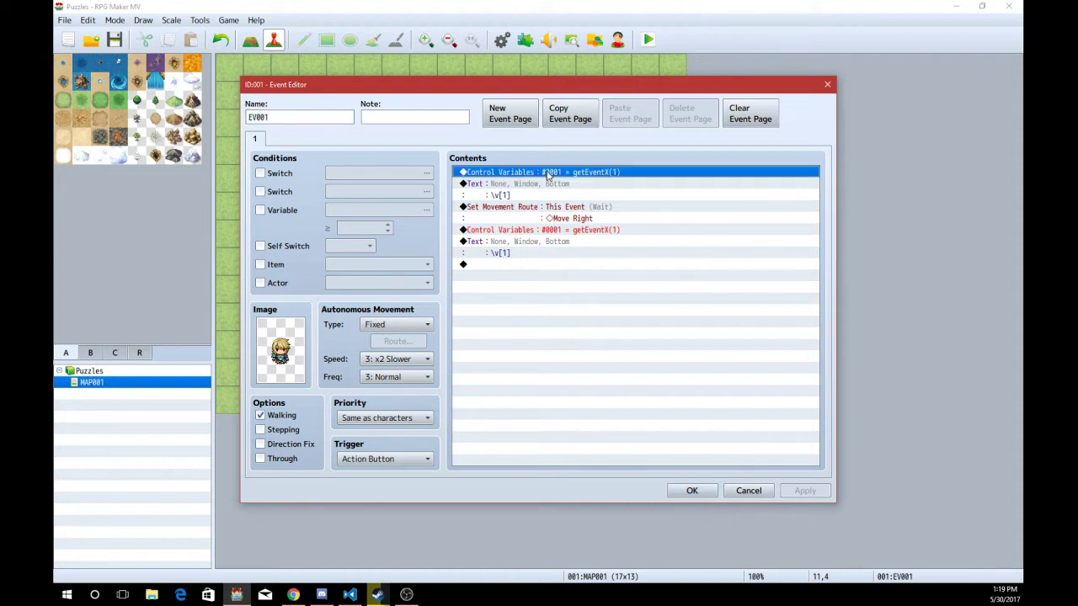
left_click(553, 302)
key("ctrl+a")
key("Delete")
left_click(687, 490)
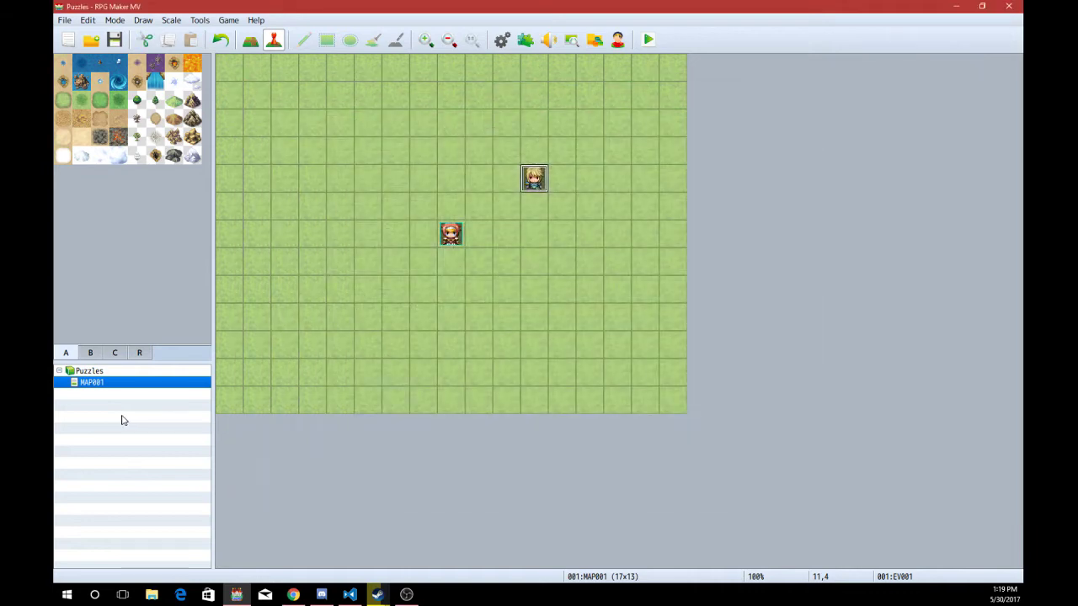
left_click(120, 375)
Add a new 17×13 map under Puzzles named 'Boulder Puzzle' with the 0004 Dungeon tileset
right_click(120, 376)
left_click(156, 393)
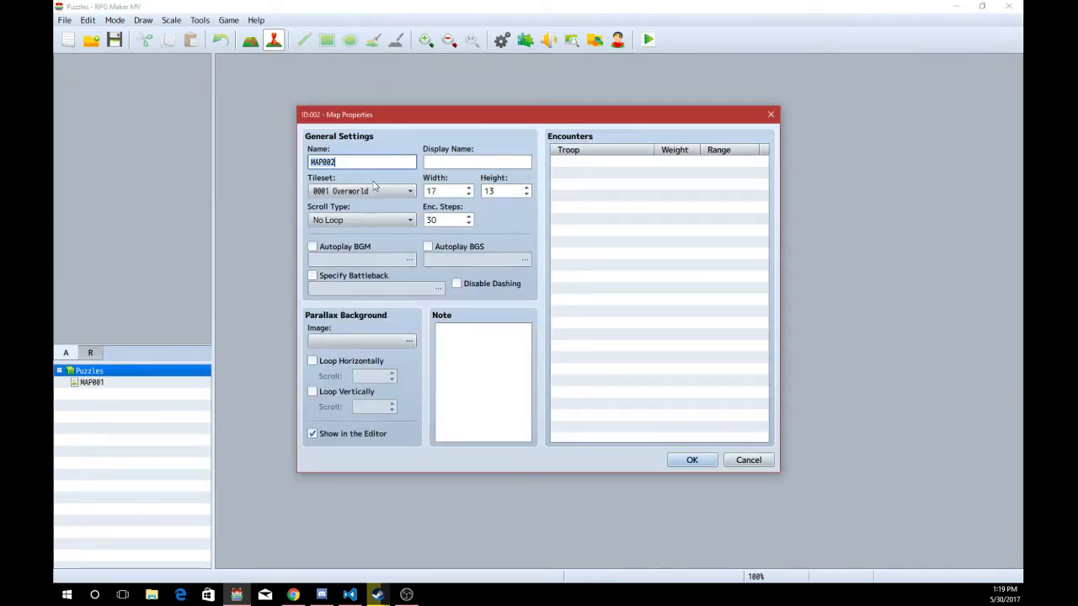
type("Switch")
key("ctrl+a")
key("BackSpace")
type("Boulder Puzzle")
left_click(374, 187)
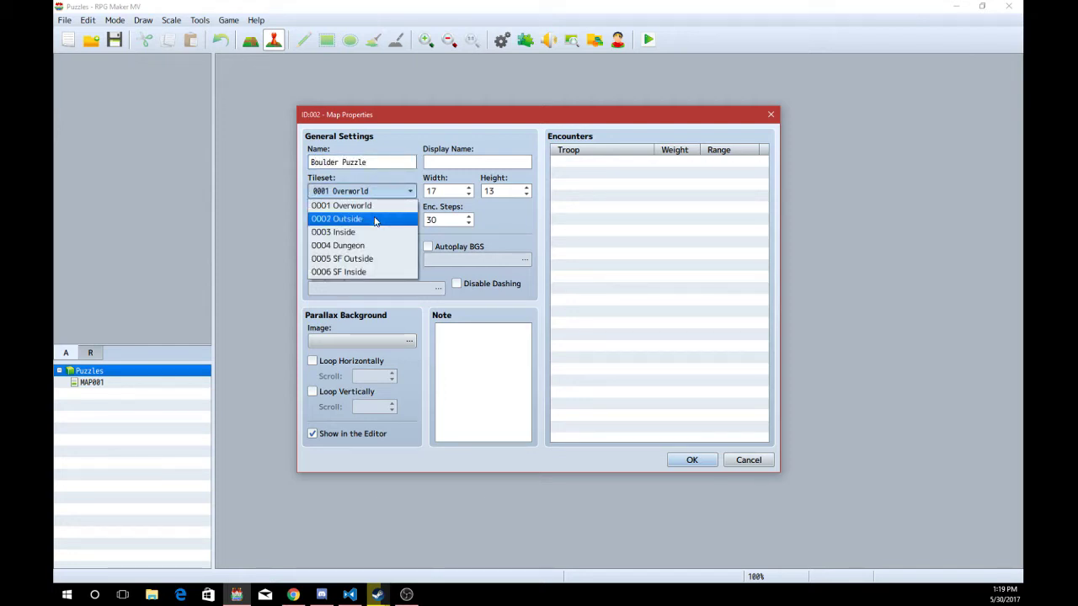
left_click(375, 245)
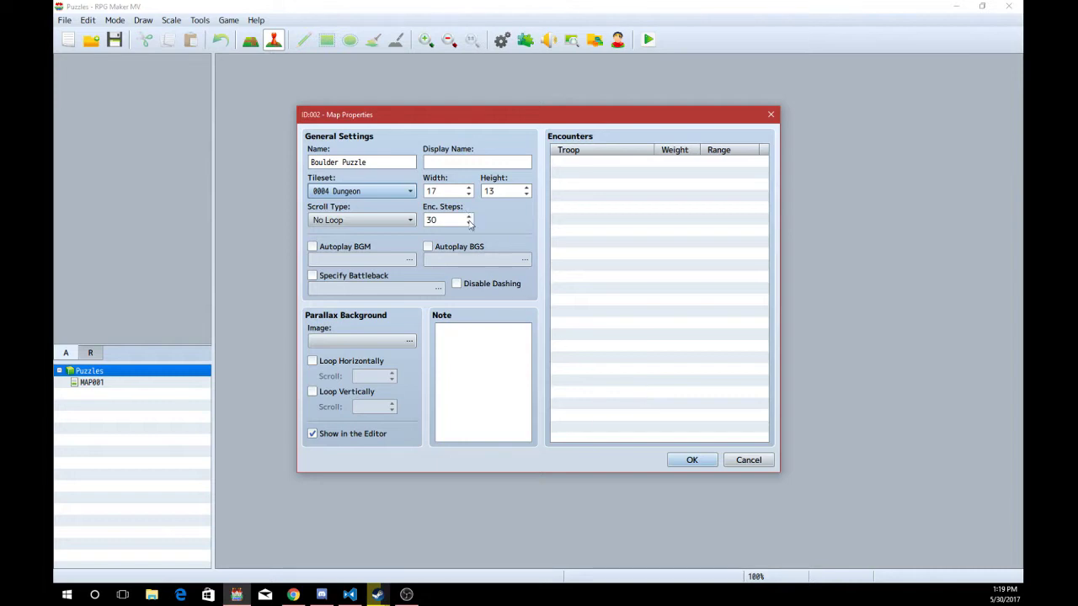
Create the map, flood-fill it with sand and draw a rectangular block of dirt cave wall
left_click(692, 461)
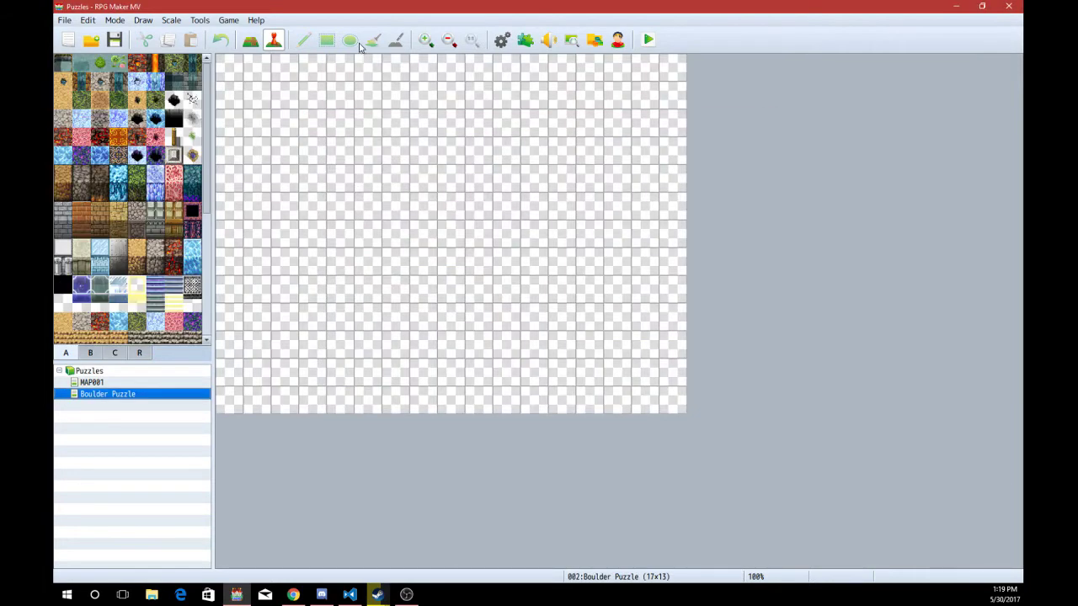
left_click(253, 42)
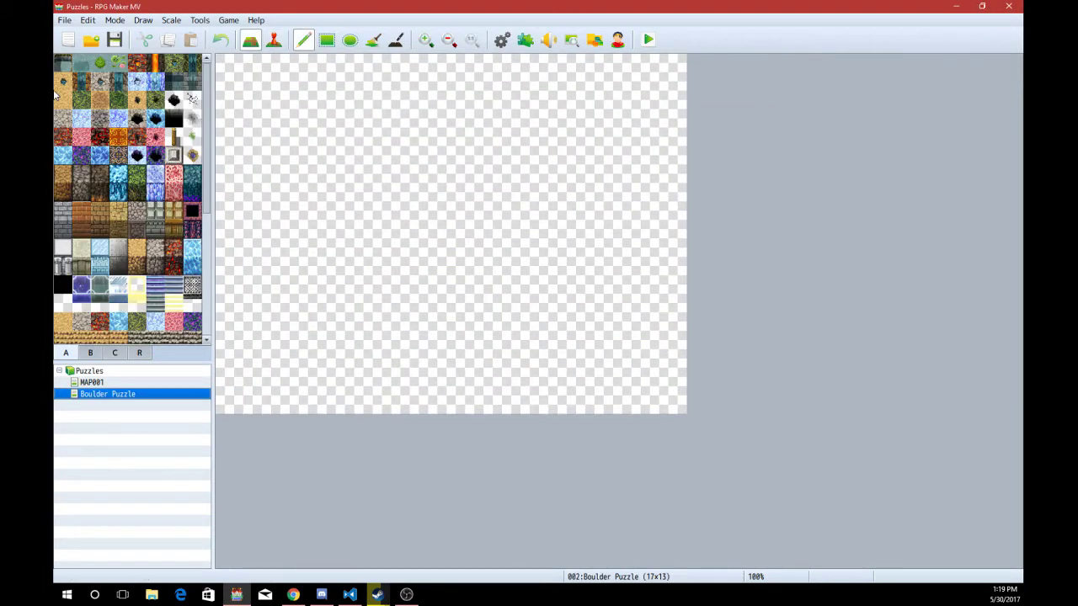
left_click(64, 99)
left_click(373, 40)
left_click(364, 94)
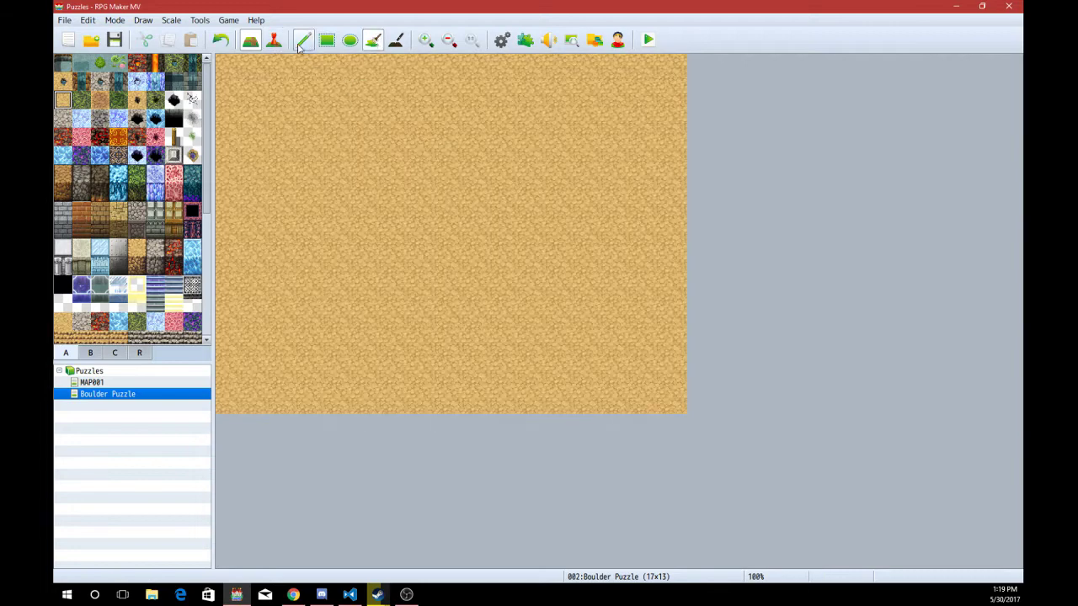
left_click(326, 39)
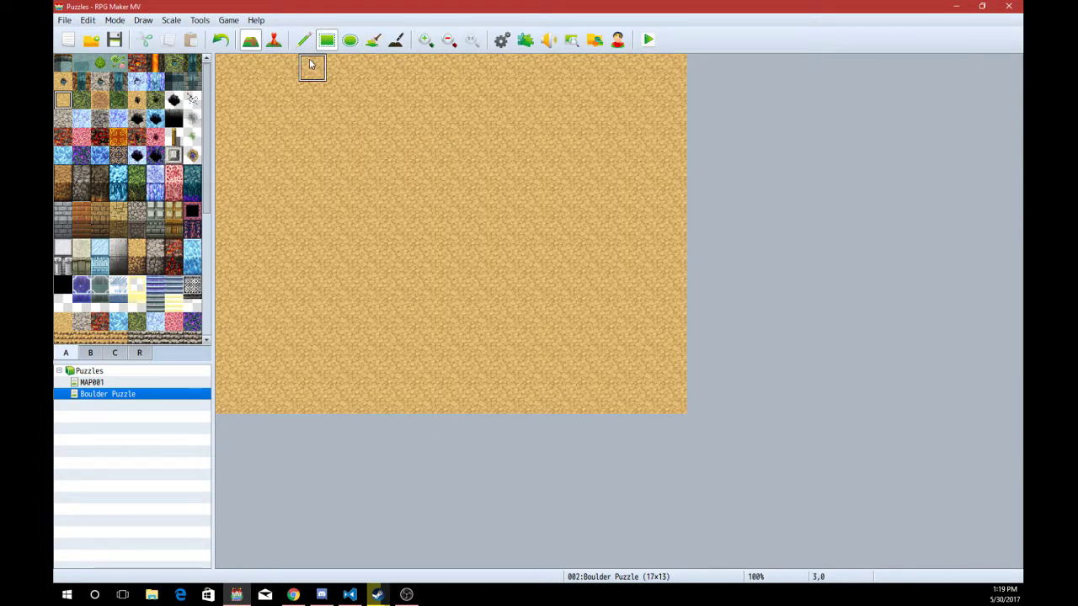
left_click(71, 183)
mouse_move(312, 373)
left_mouse_down()
mouse_move(266, 370)
mouse_move(266, 224)
left_mouse_up()
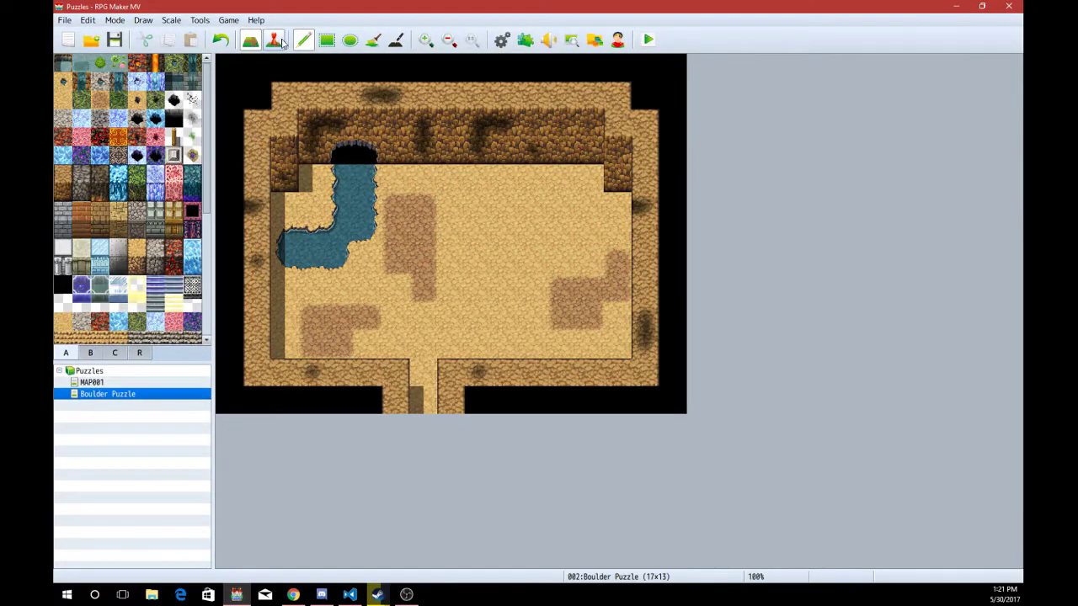
left_click(274, 39)
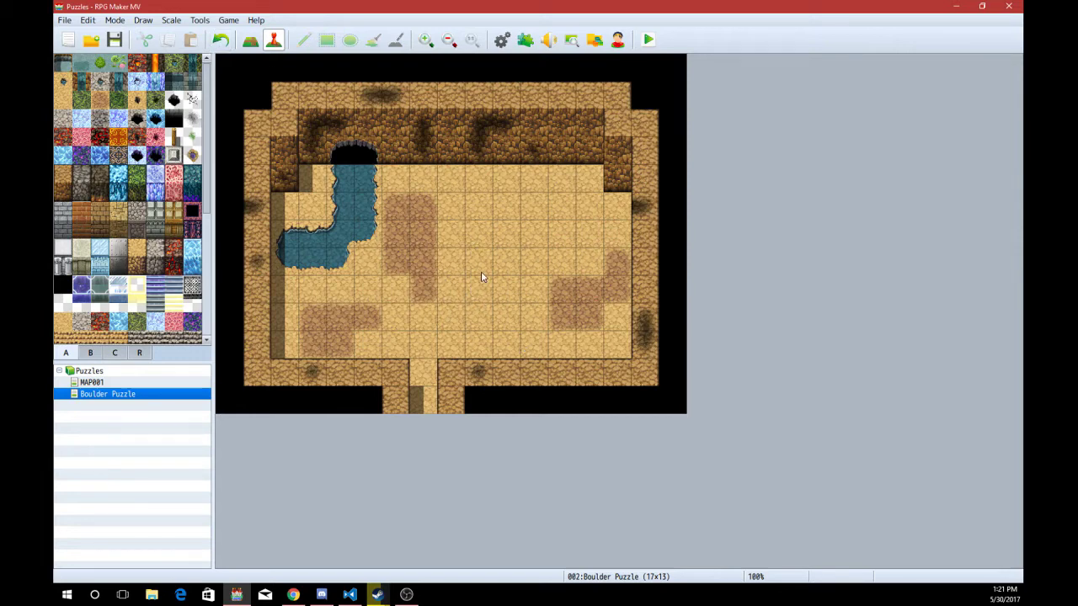
Create an event at tile 7,7 using the light-blue sprite from the !Other1 sheet
double_click(423, 271)
double_click(304, 341)
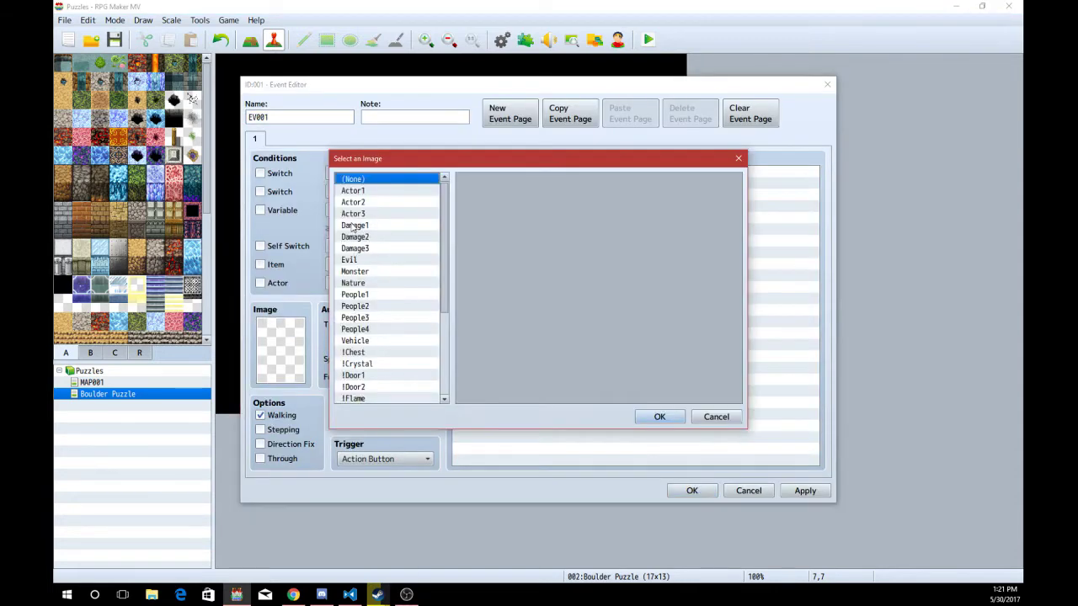
left_click(354, 291)
scroll(360, 311, "down", 3)
left_click(359, 308)
left_click(359, 300)
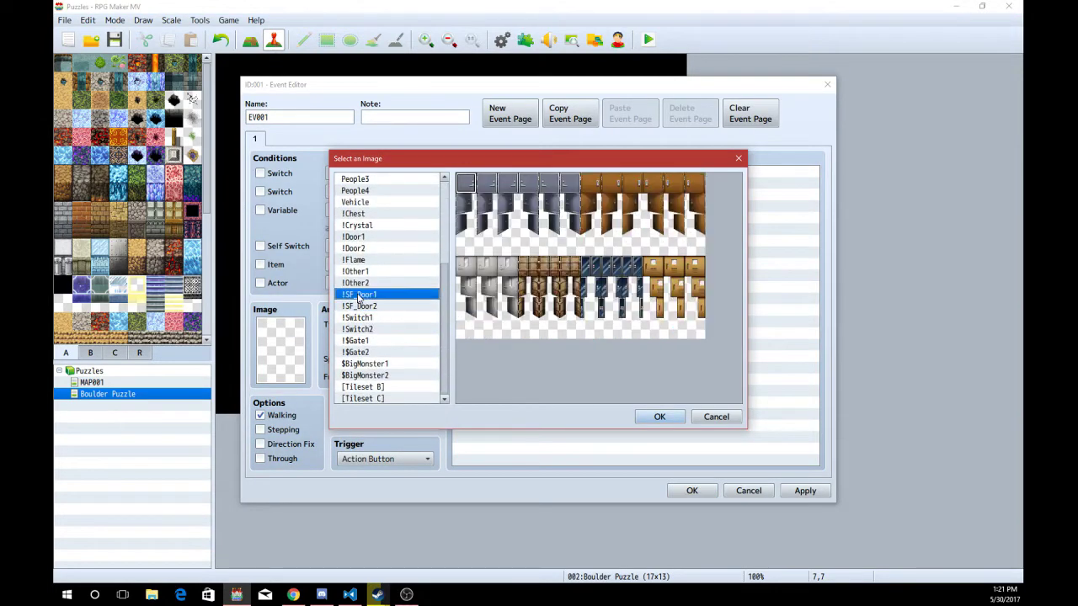
key("Up")
key("Up")
key("Up")
key("Down")
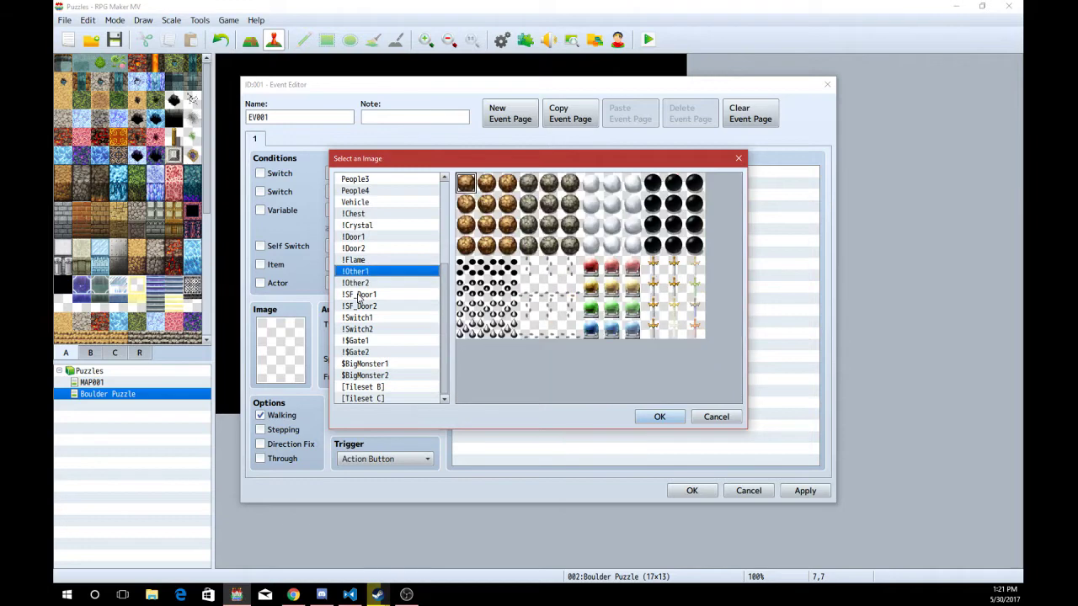
key("Up")
key("Down")
key("Up")
key("Up")
key("Up")
key("Down")
left_click(689, 271)
double_click(689, 271)
Give the event Stepping and Through, Action Button trigger and Below characters priority
left_click(261, 430)
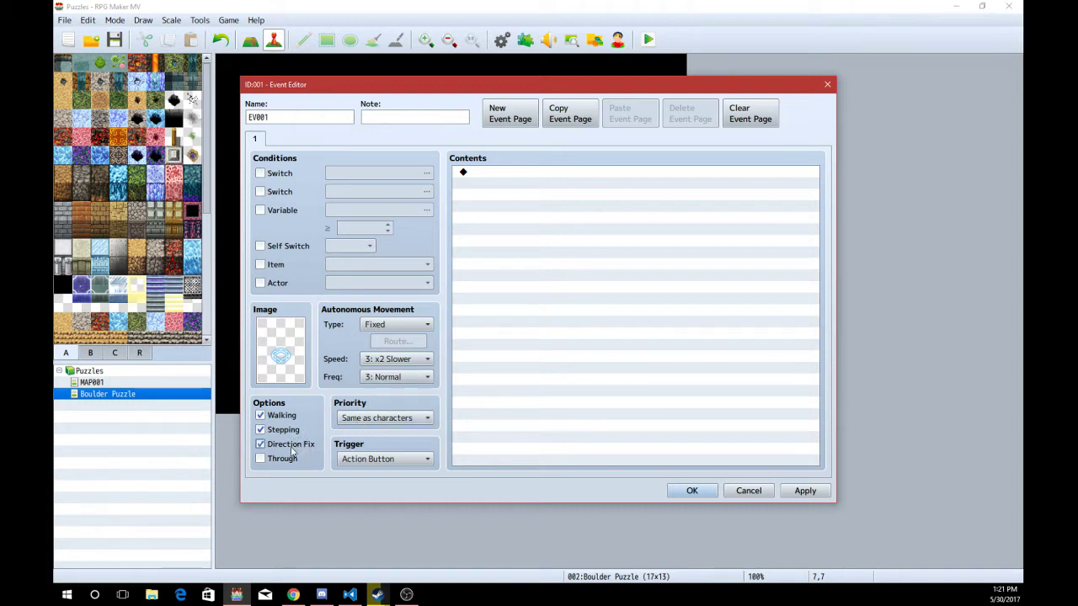
left_click(280, 459)
left_click(345, 459)
left_click(363, 473)
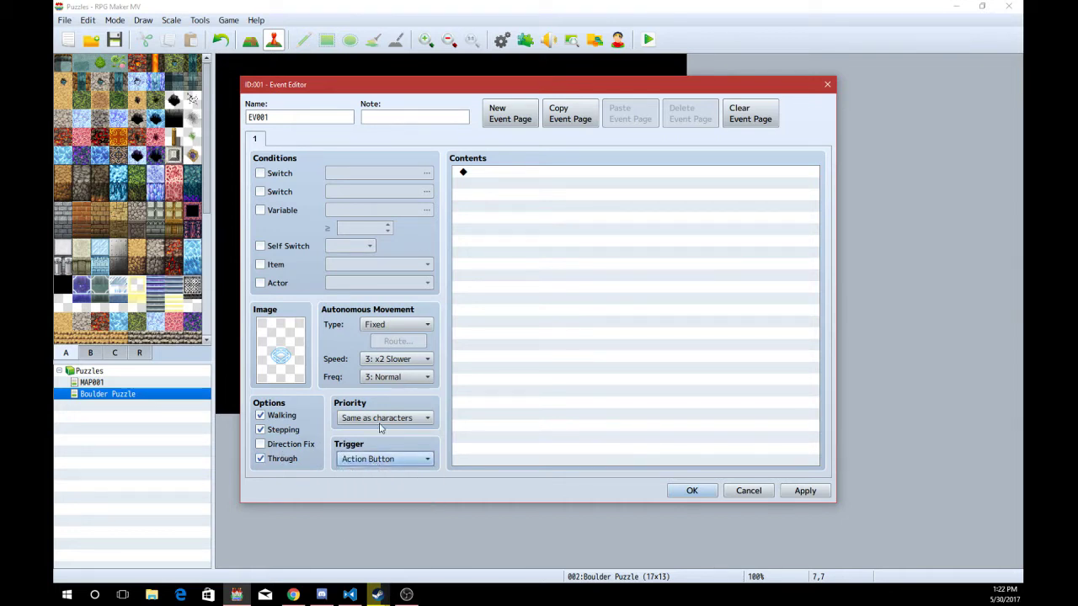
left_click(379, 419)
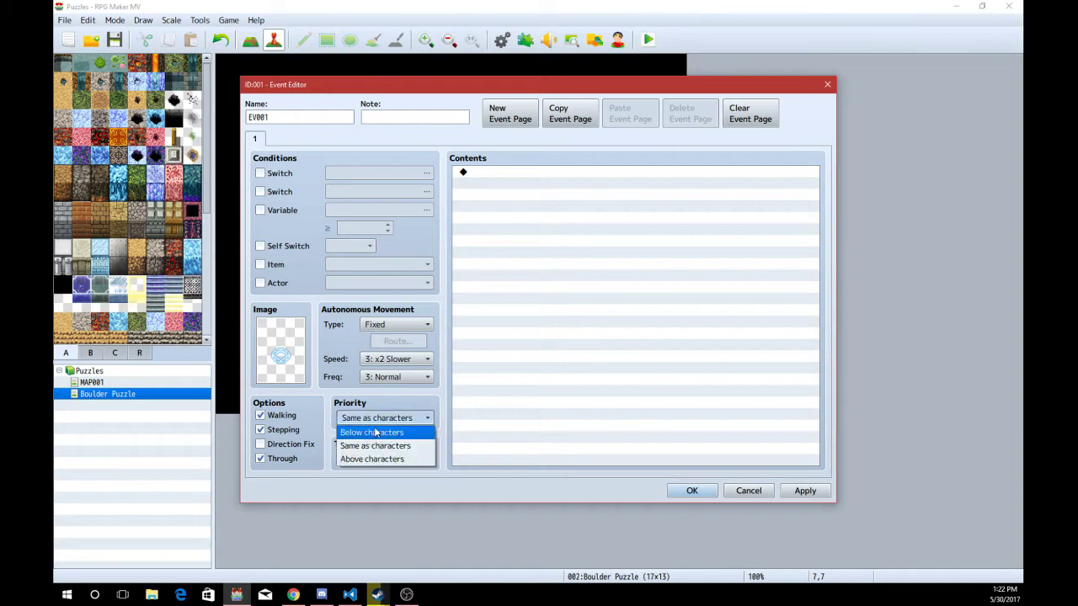
left_click(375, 433)
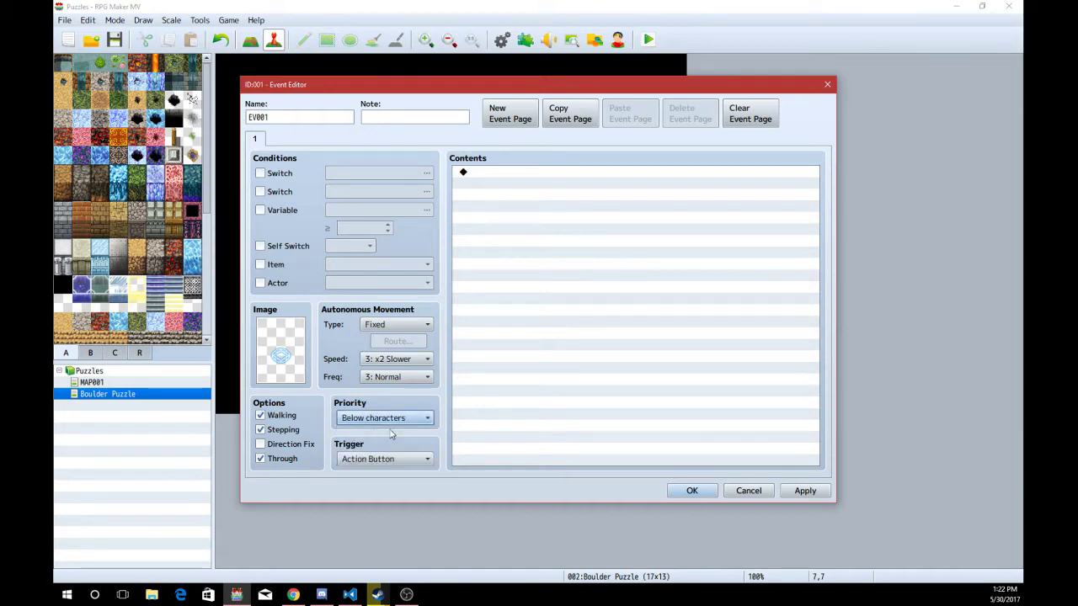
left_click(680, 490)
Duplicate the marker event onto tile 11,7
left_click(423, 262)
key("ctrl+v")
left_click(534, 315)
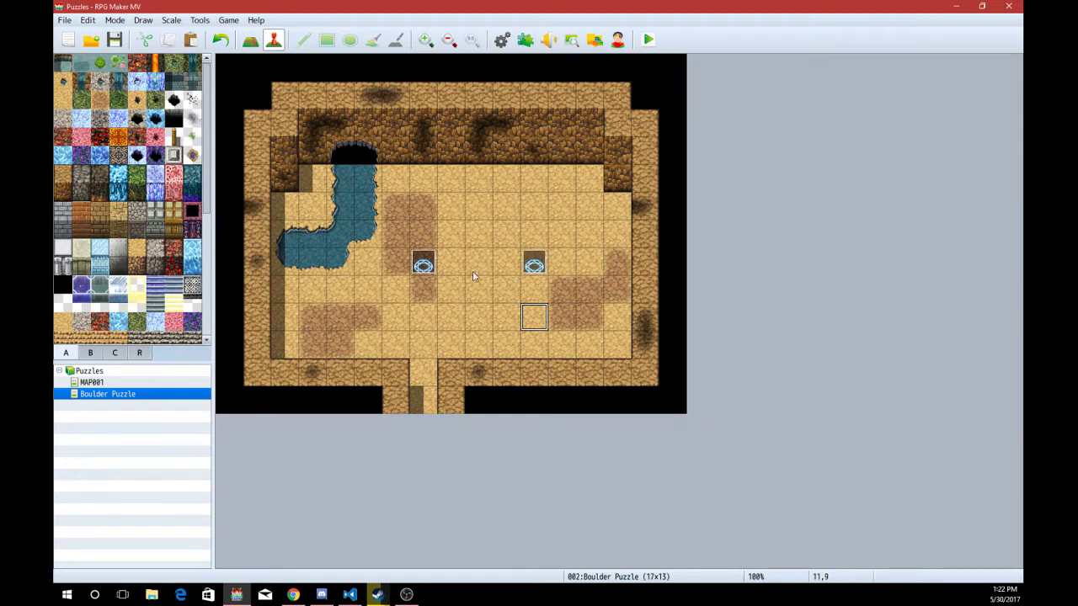
Create an event named 'boulder' at tile 7,4 with the brown boulder sprite from !Other1
double_click(426, 179)
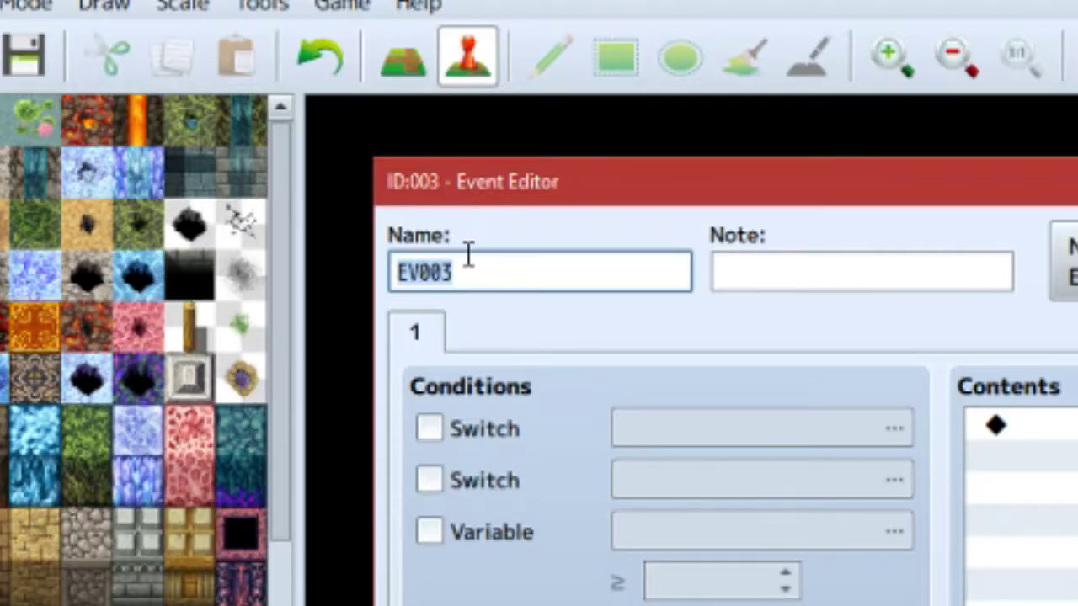
type("boulder")
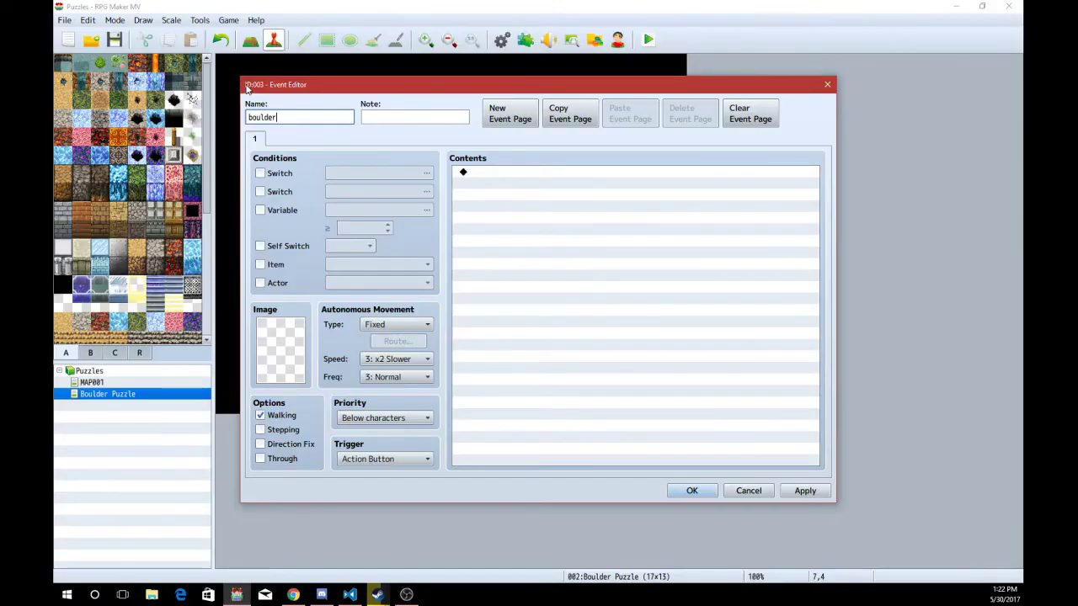
double_click(300, 353)
left_click(354, 306)
scroll(359, 334, "down", 3)
left_click(358, 294)
left_click(366, 284)
key("Down")
key("Down")
key("Down")
key("Down")
key("Down")
key("Up")
key("Down")
key("Down")
key("Down")
key("Up")
key("Up")
key("Up")
key("Up")
key("Up")
key("Up")
key("Up")
key("Down")
key("Down")
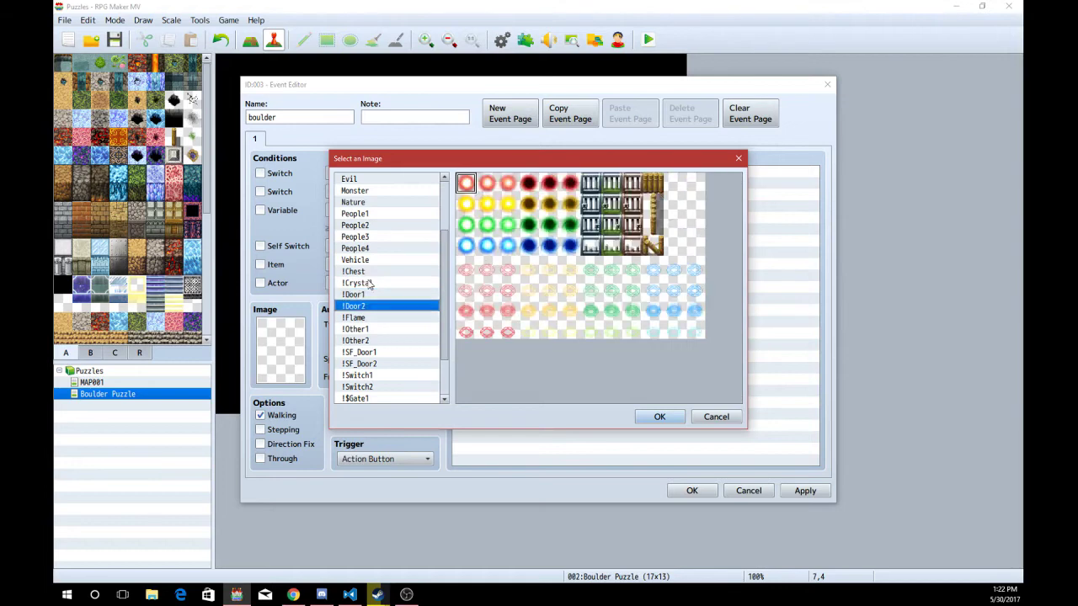
key("Down")
key("Down")
key("Down")
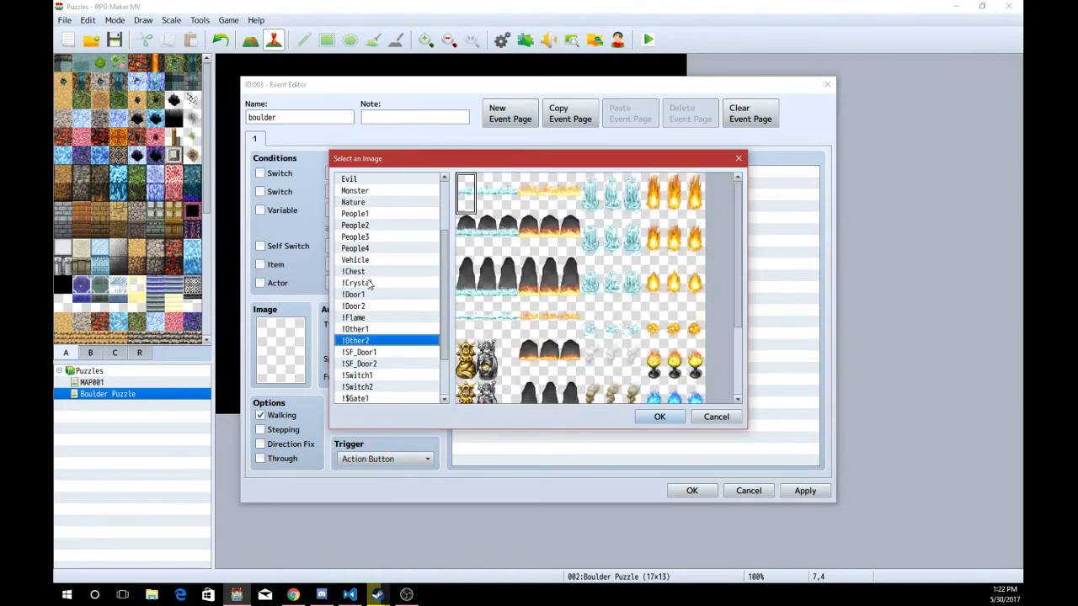
key("Up")
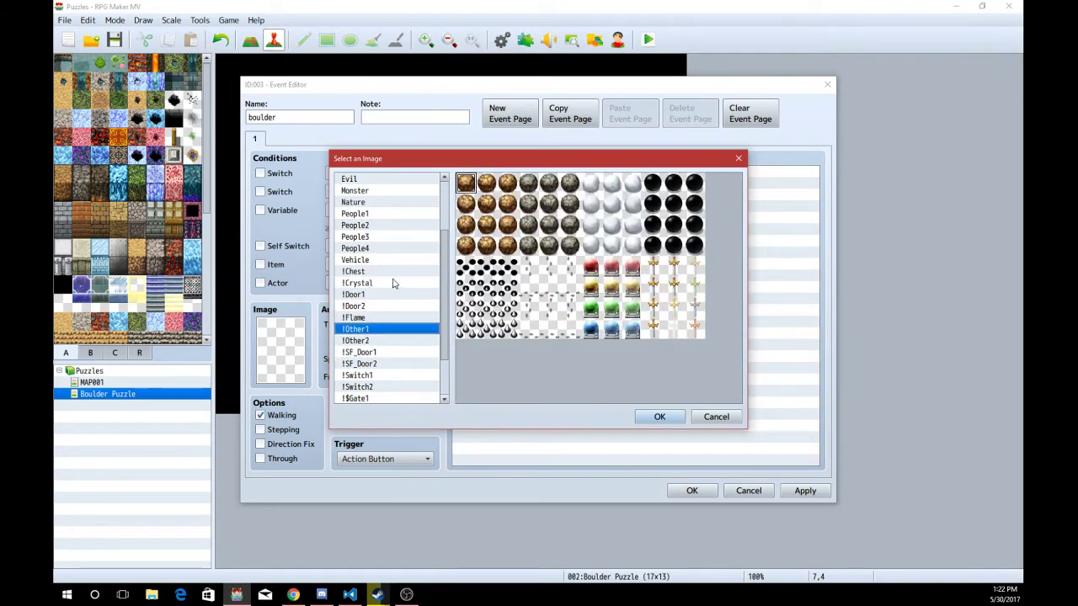
double_click(495, 185)
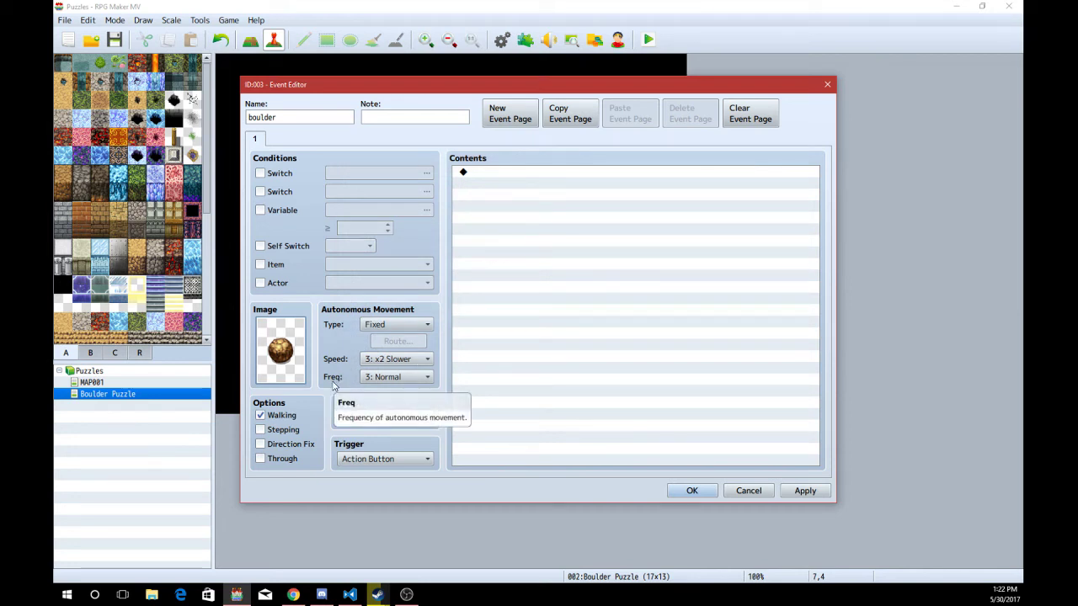
Compare the grey boulder sprite and keep the brown boulder as the image
double_click(288, 328)
left_click(529, 183)
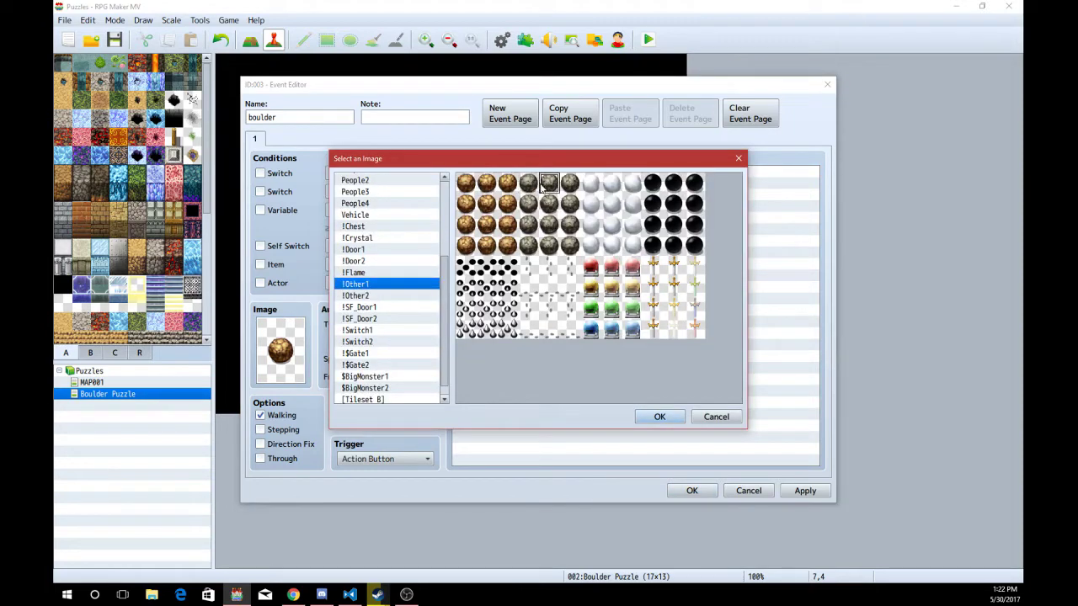
left_click(486, 183)
left_click(717, 417)
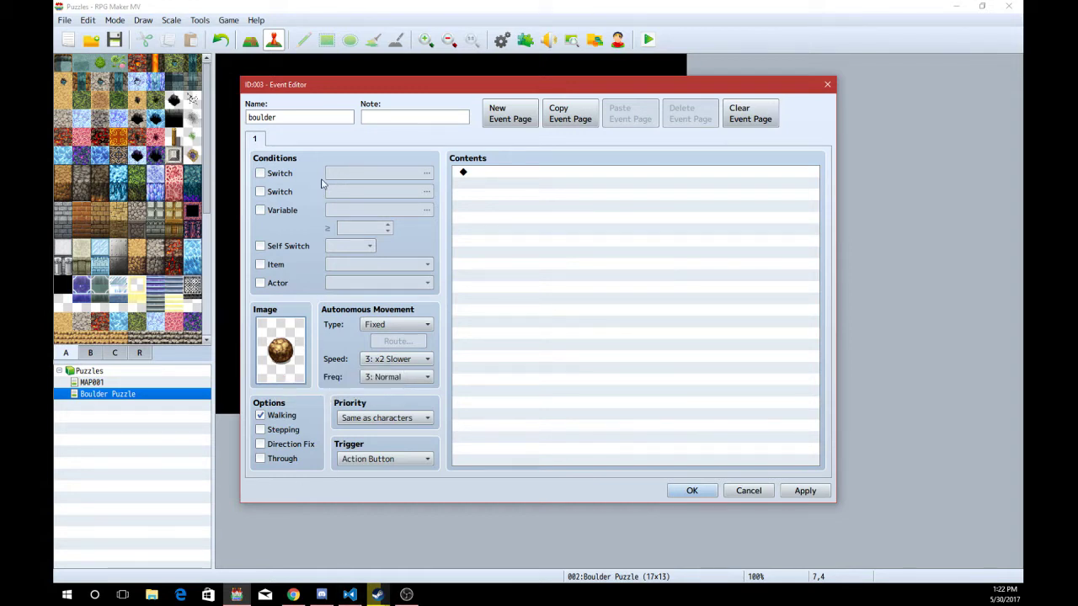
left_click(692, 490)
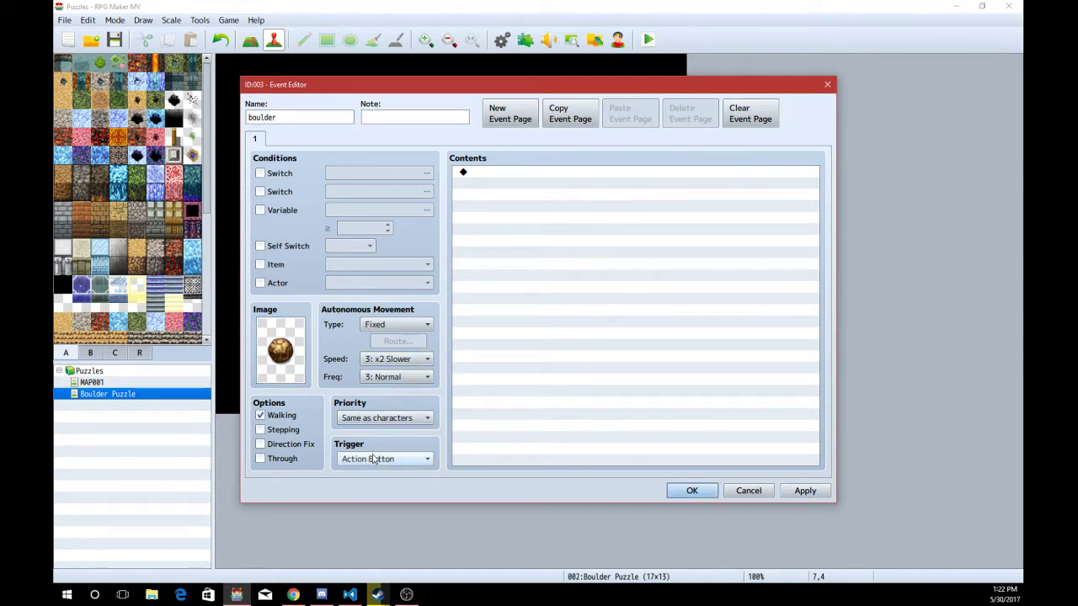
Add a This Event movement route: Move away from Player, with Skip If Cannot Move
double_click(553, 205)
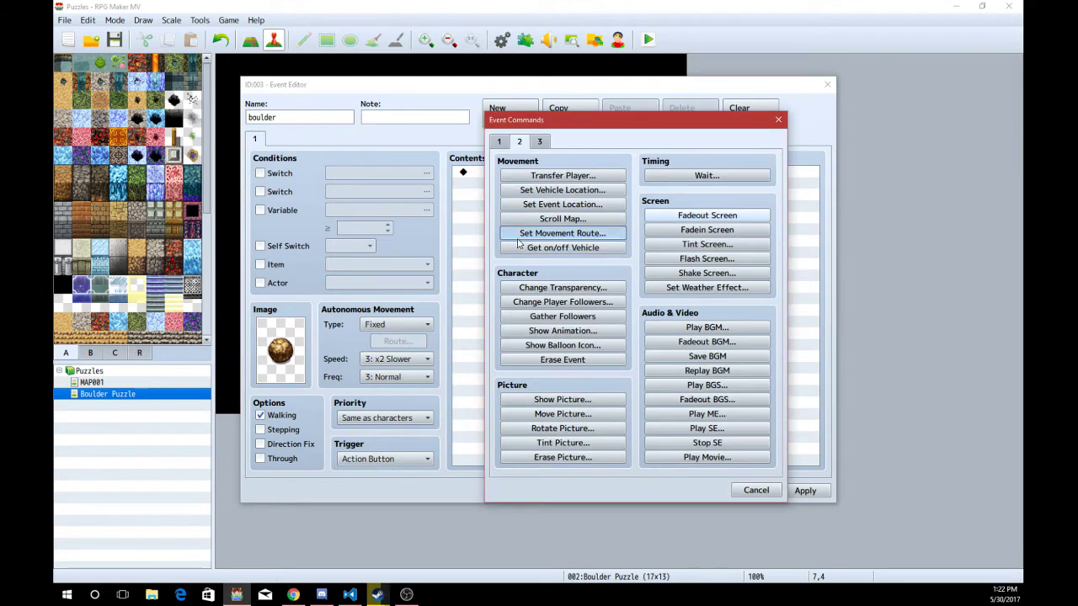
left_click(505, 232)
left_click(444, 196)
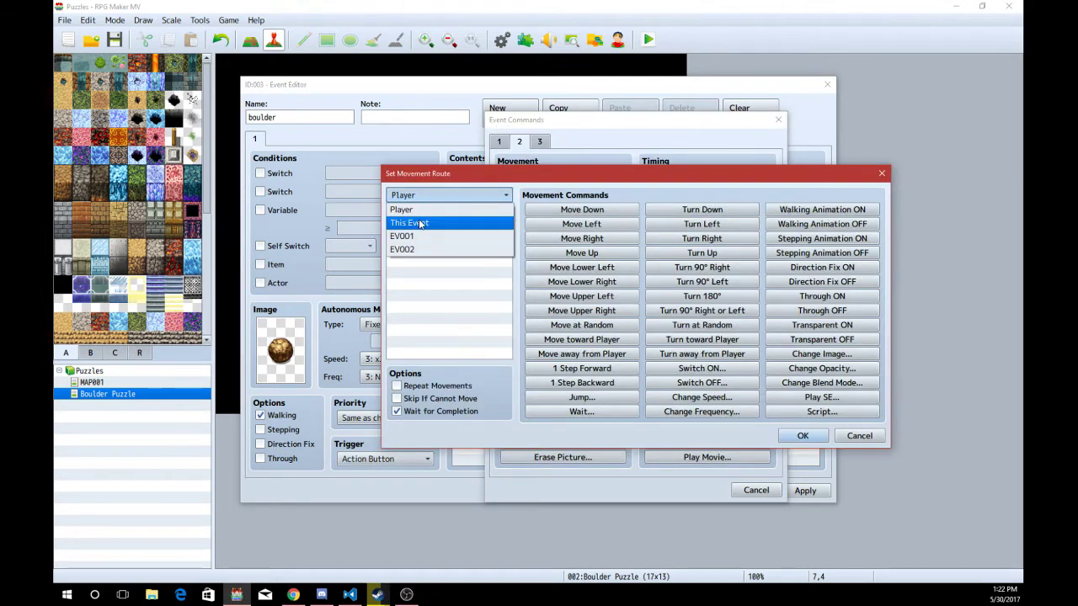
left_click(420, 224)
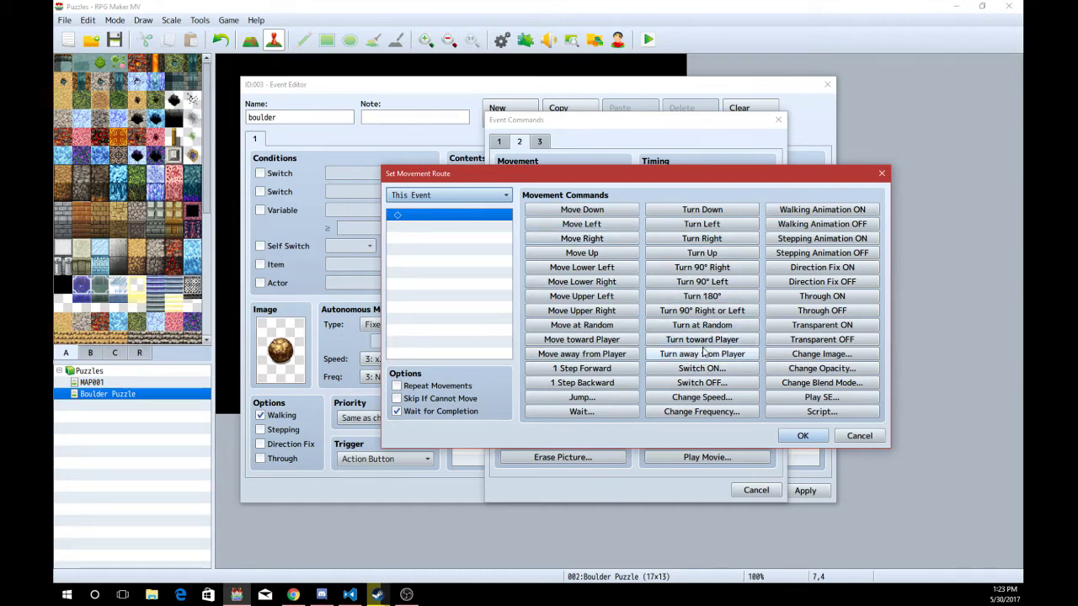
left_click(606, 354)
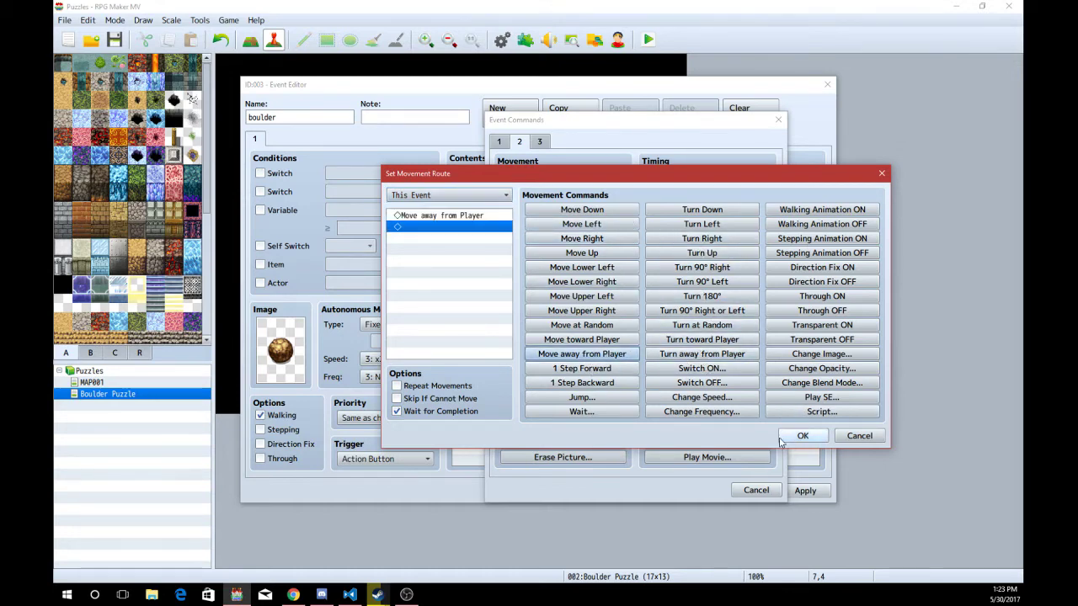
left_click(802, 436)
double_click(540, 180)
left_click(405, 400)
key("Return")
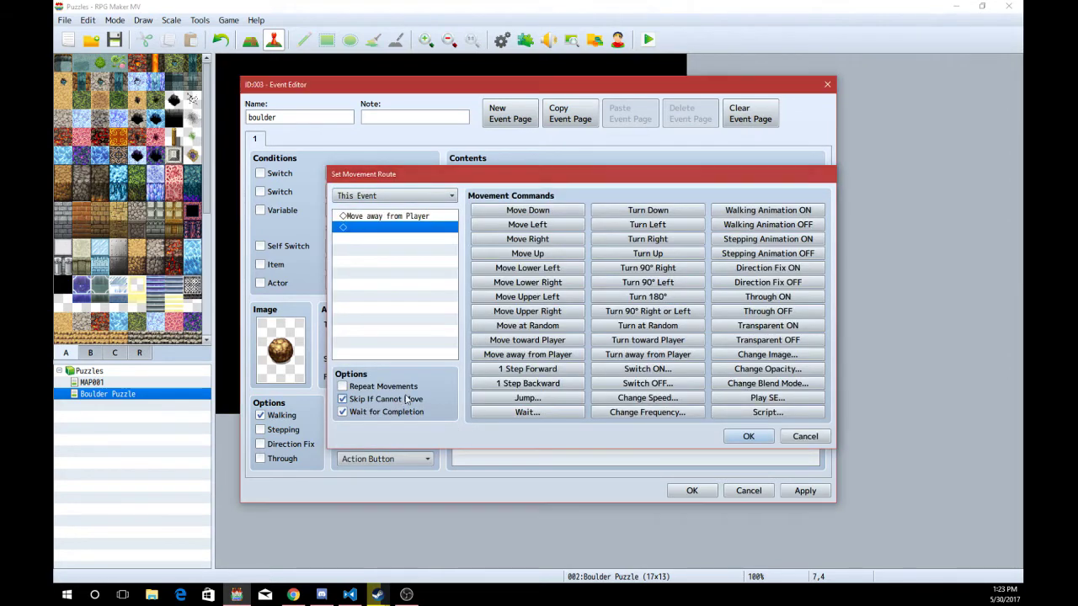
key("Return")
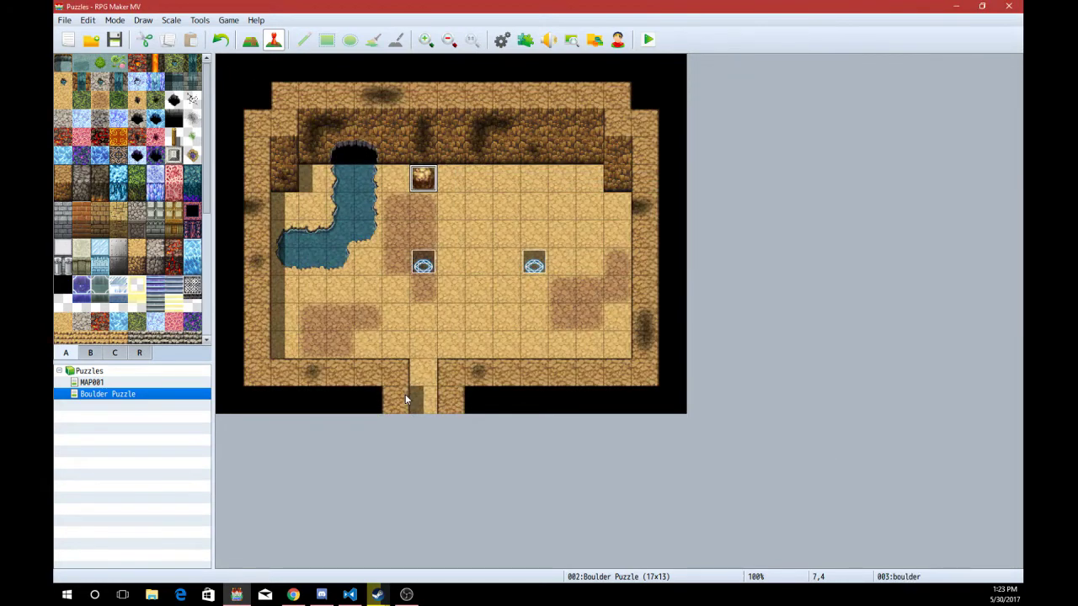
Move the boulder to tile 8,5 and paste a second boulder at tile 13,8
left_click_drag(431, 177, 455, 209)
left_click(563, 295)
left_click(586, 296)
key("ctrl+v")
double_click(588, 289)
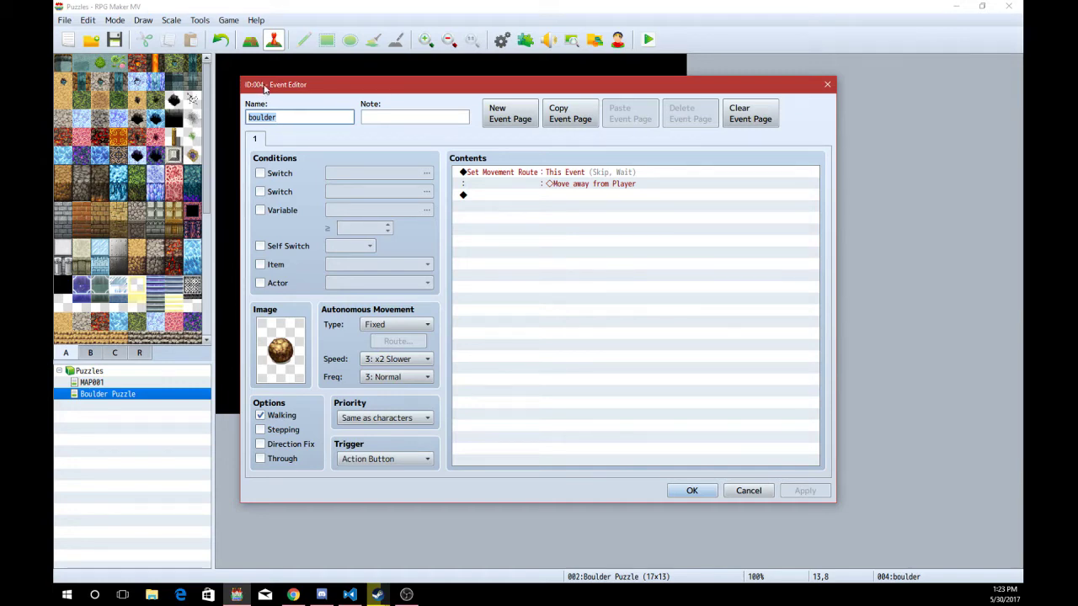
left_click(748, 492)
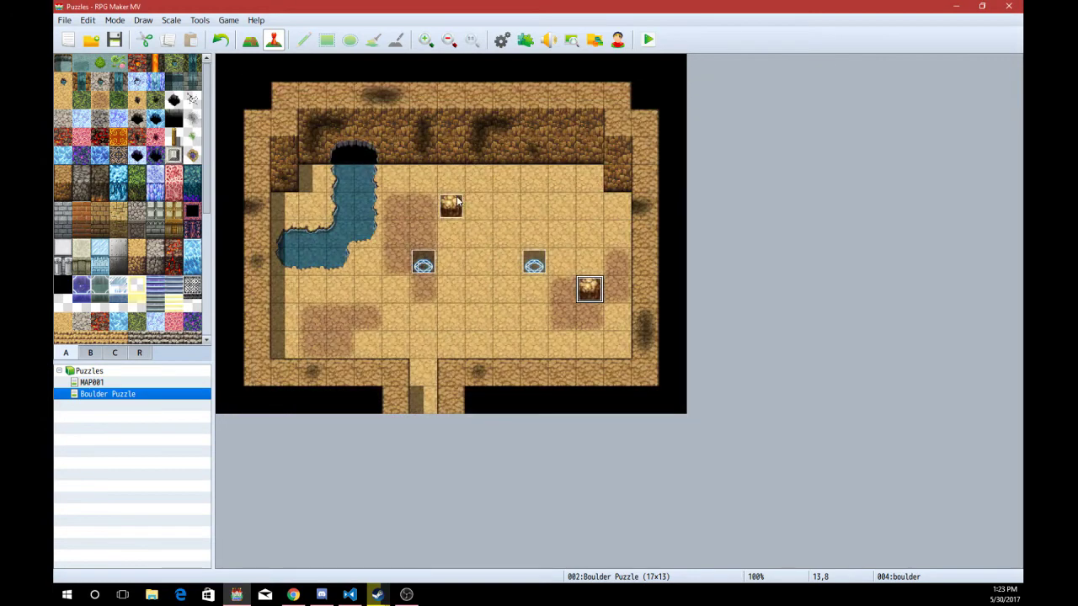
Set the player's starting position at tile 15,10, then drag it to tile 10,9
left_click(527, 344)
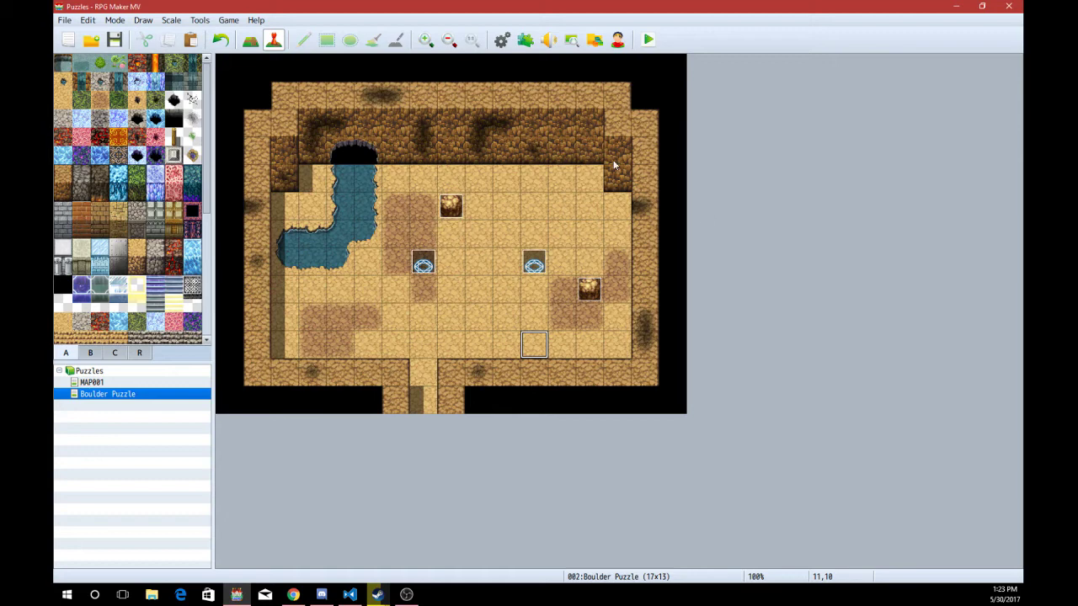
right_click(475, 264)
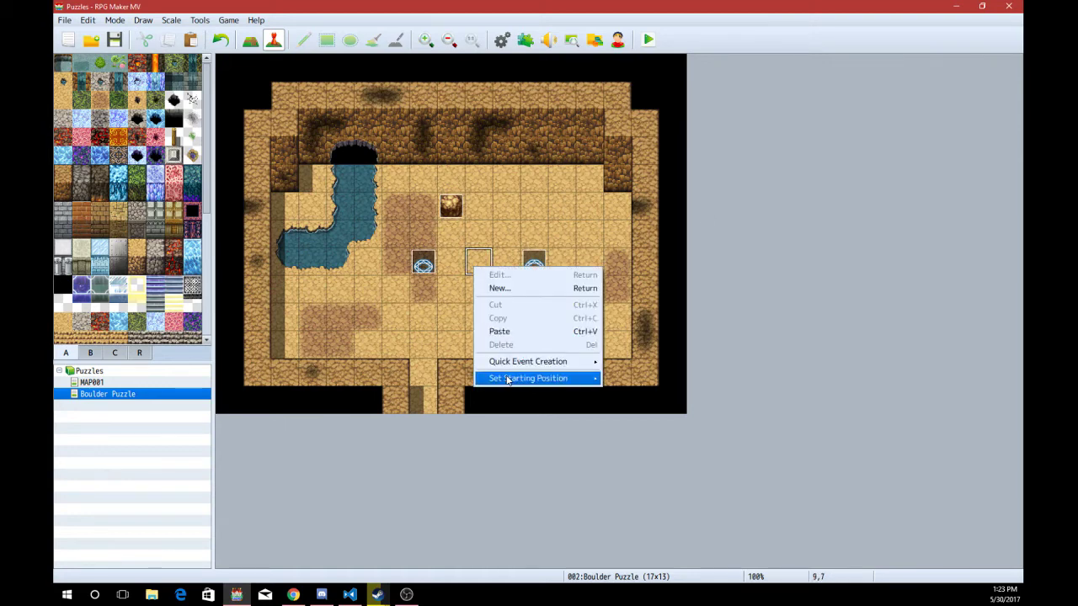
left_click(603, 373)
left_click(518, 328)
right_click(518, 329)
left_click(563, 448)
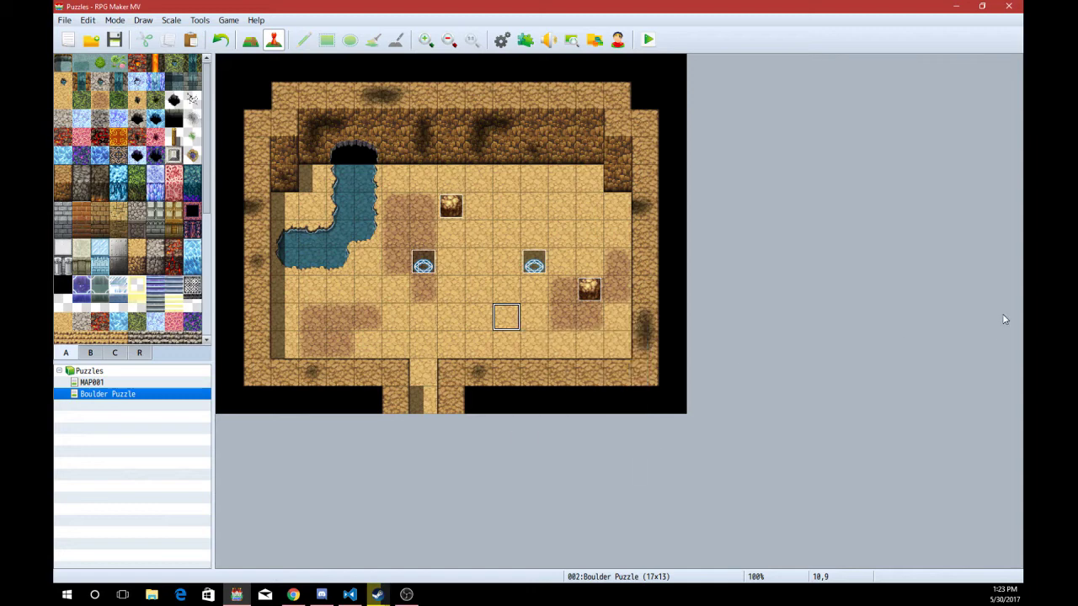
left_click(645, 344)
right_click(645, 346)
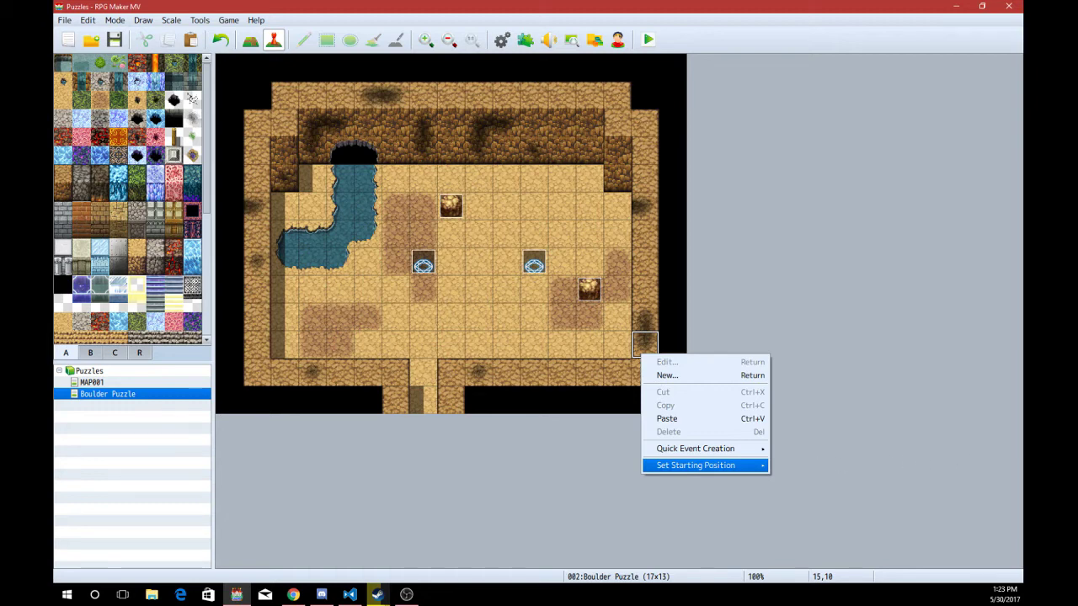
key("Right")
key("Return")
left_click_drag(644, 345, 497, 330)
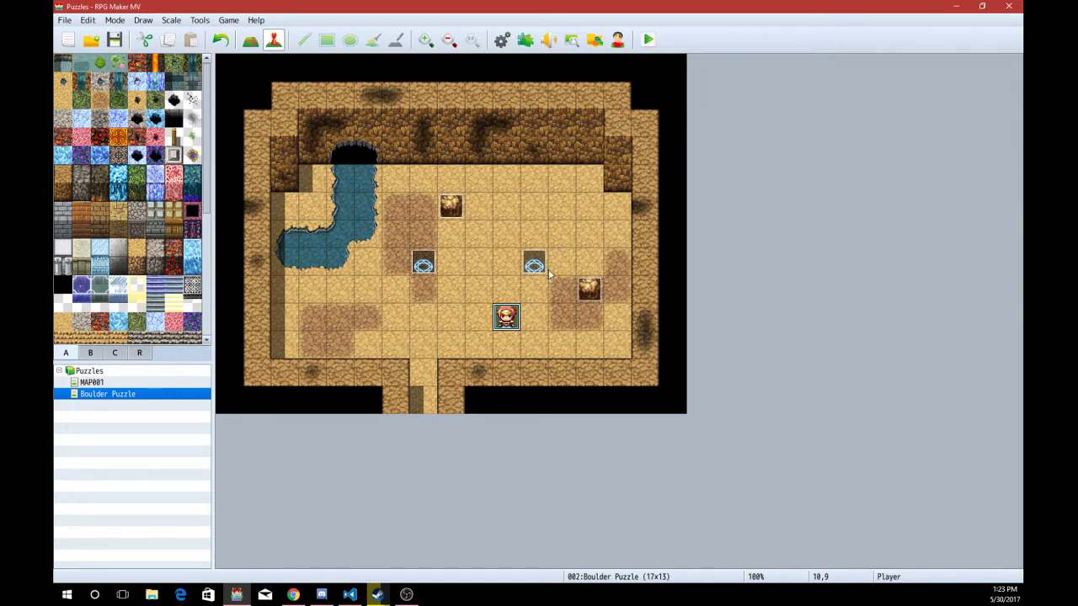
Create event EV005 at corner tile 16,12 with a Parallel trigger
double_click(671, 400)
left_click(428, 459)
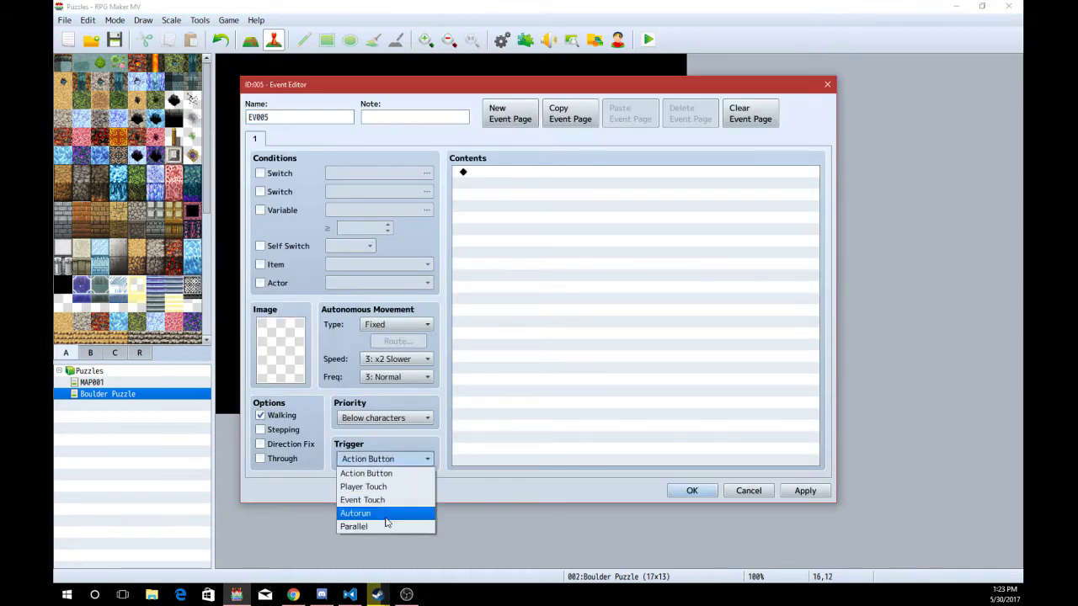
left_click(362, 530)
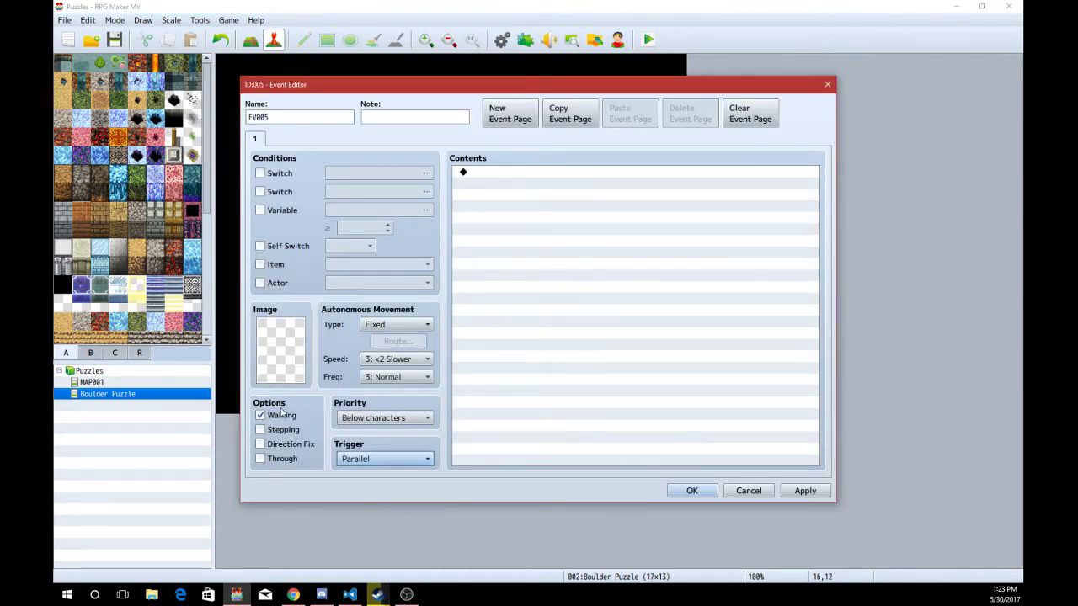
left_click(357, 461)
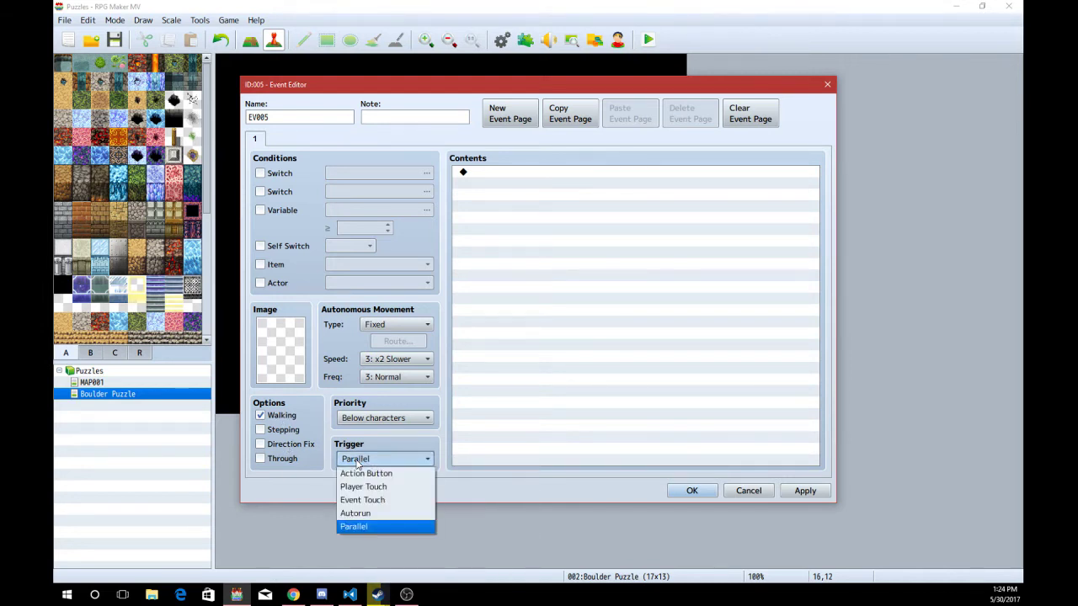
left_click(363, 528)
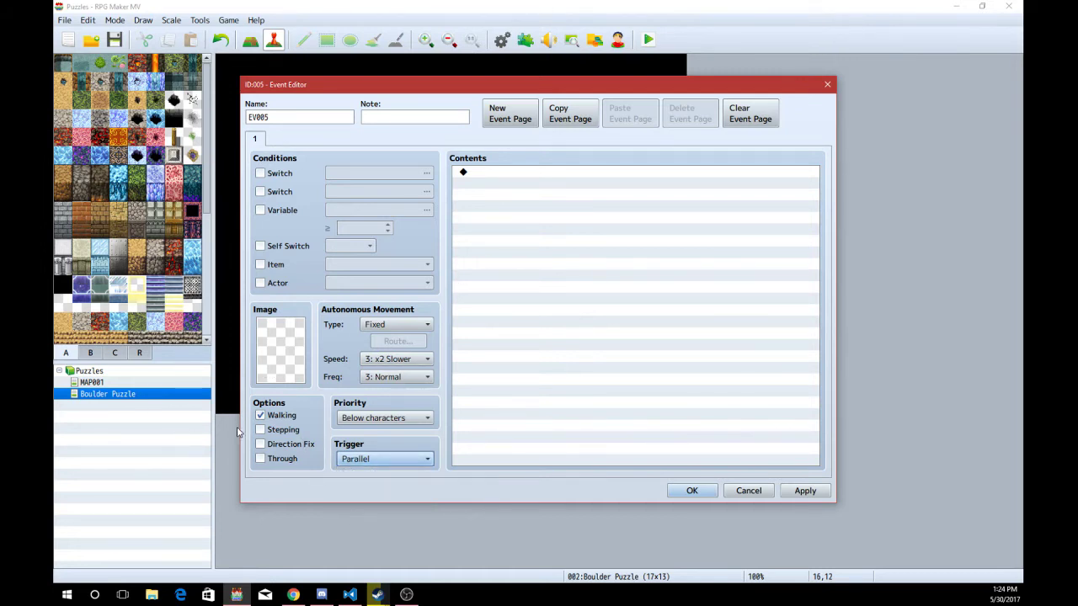
Add a Conditional Branch with a Script condition and grab getEventX from map_data.js
double_click(555, 172)
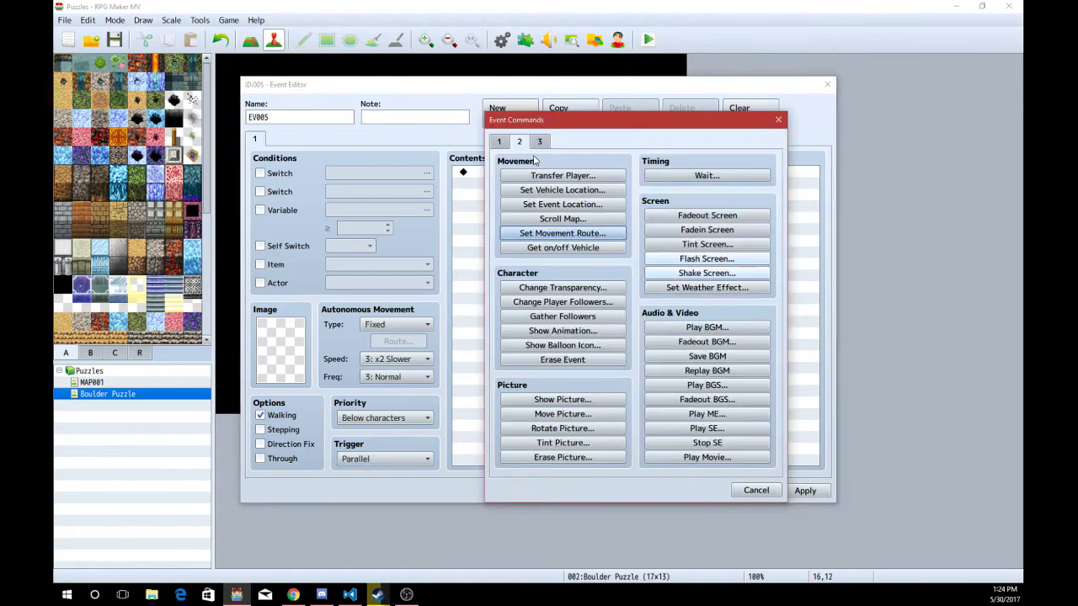
left_click(498, 141)
left_click(556, 357)
left_click(574, 221)
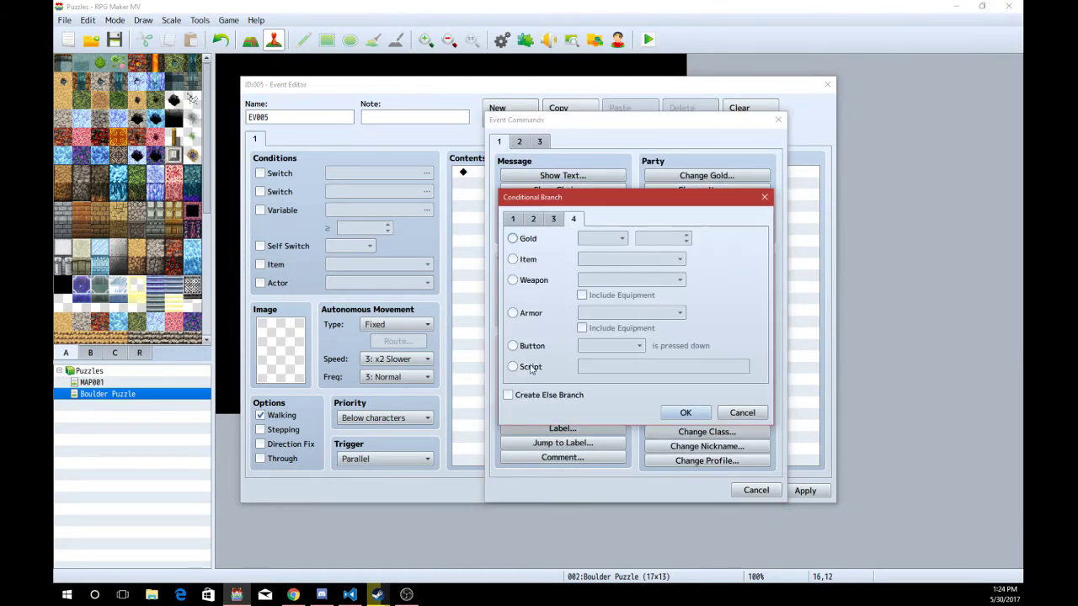
left_click(531, 371)
left_click(379, 596)
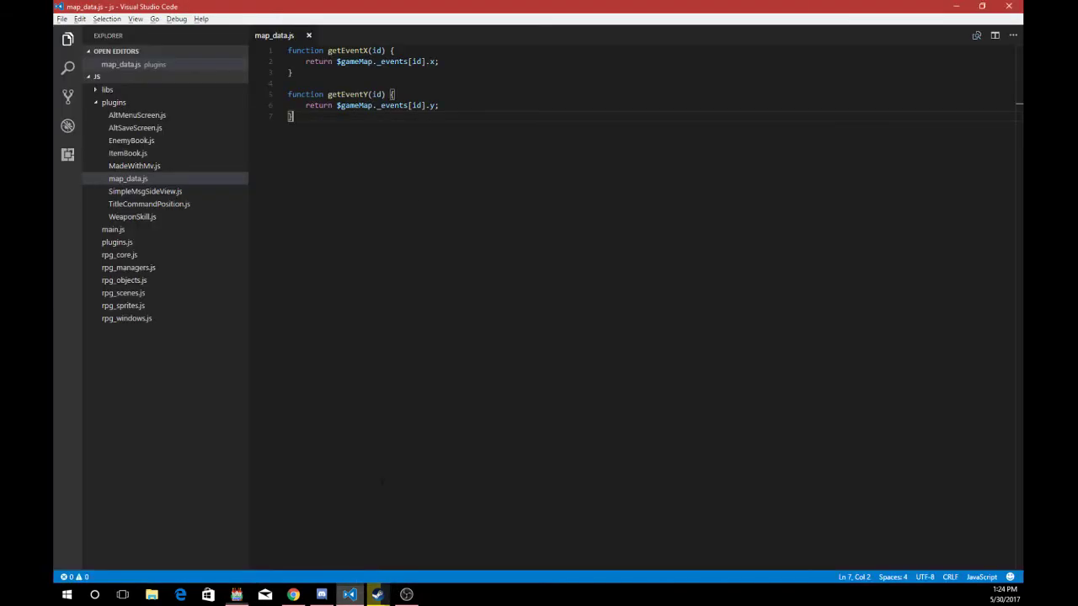
double_click(367, 51)
key("ctrl+c")
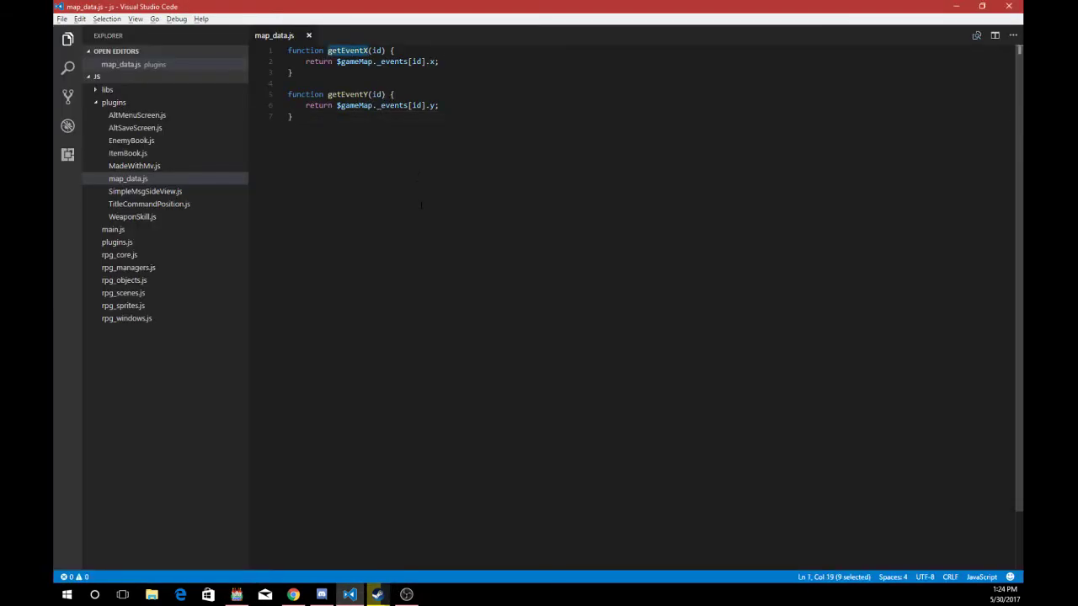
Paste getEventX into the branch's script condition, forming getEventX(3) ==
left_click(421, 208)
left_click(236, 594)
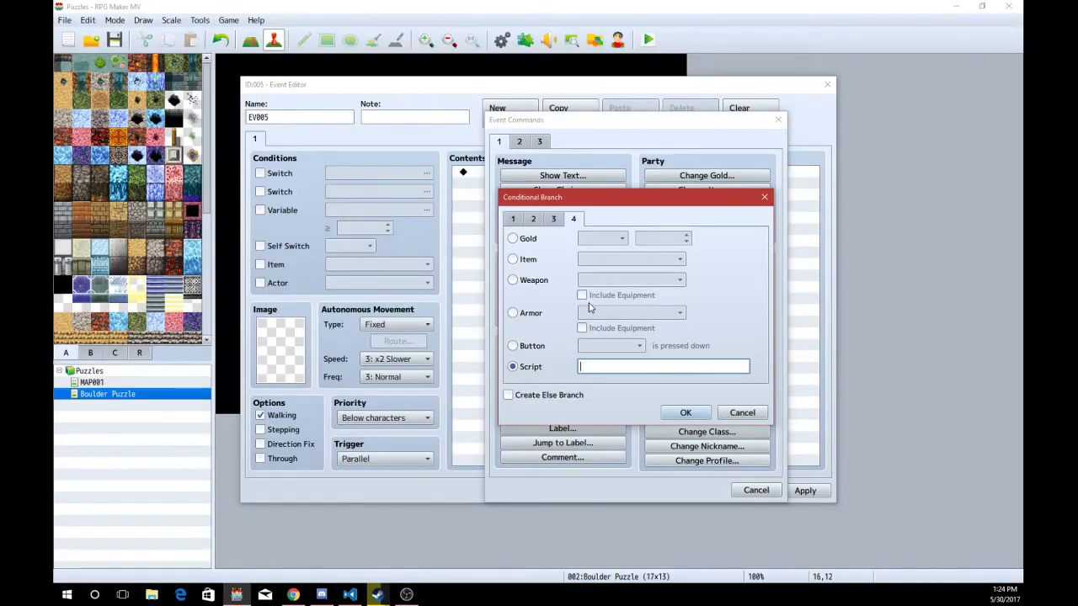
key("ctrl+v")
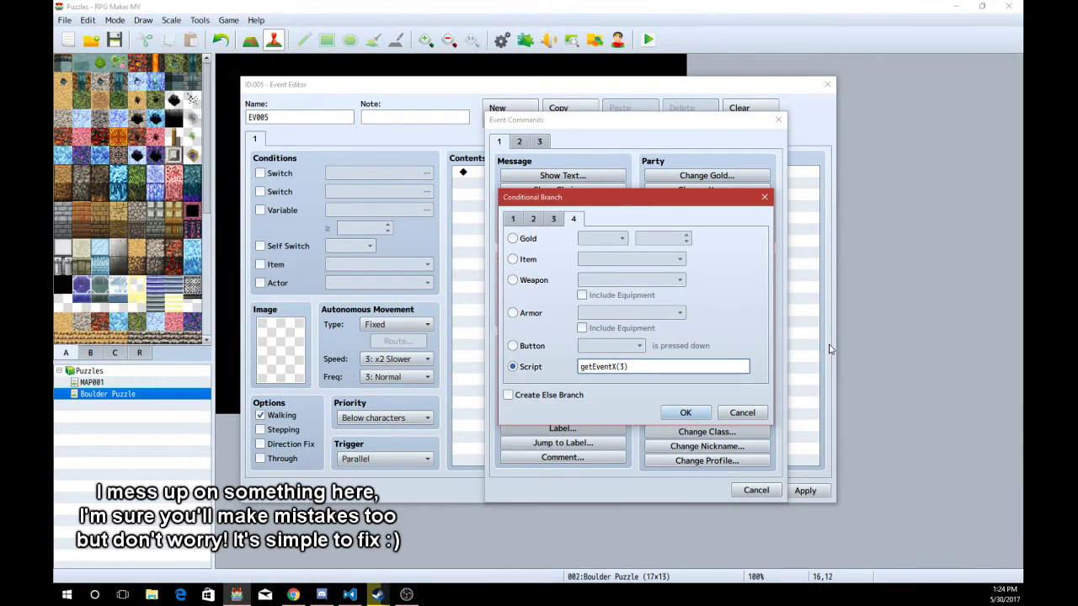
key("Escape")
key("Escape")
key("Escape")
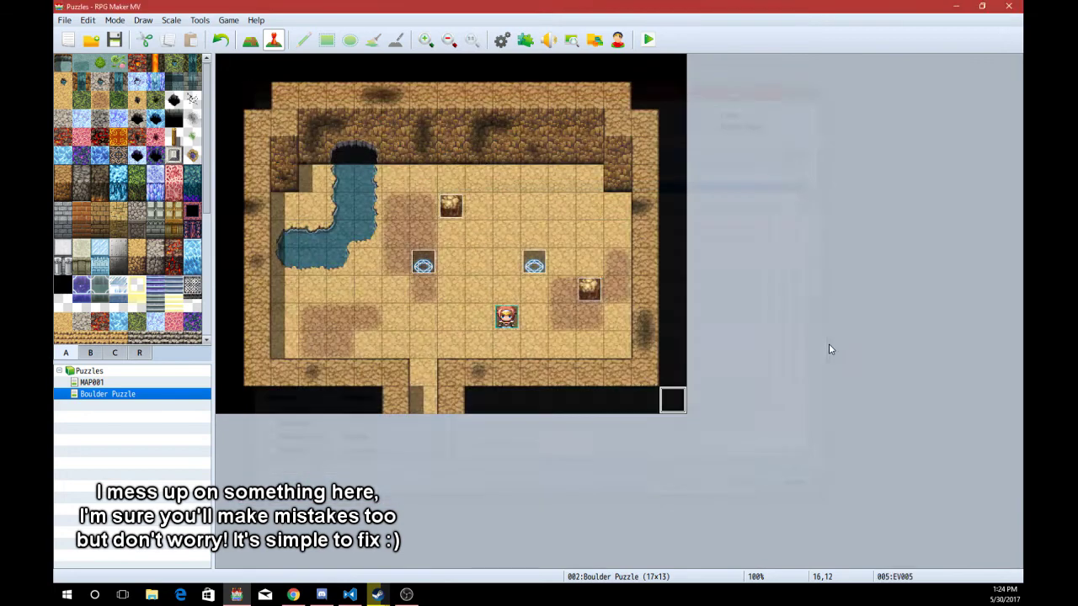
Check the goal tile events at 7,7 and 11,7 for their IDs, then reopen EV005
double_click(422, 263)
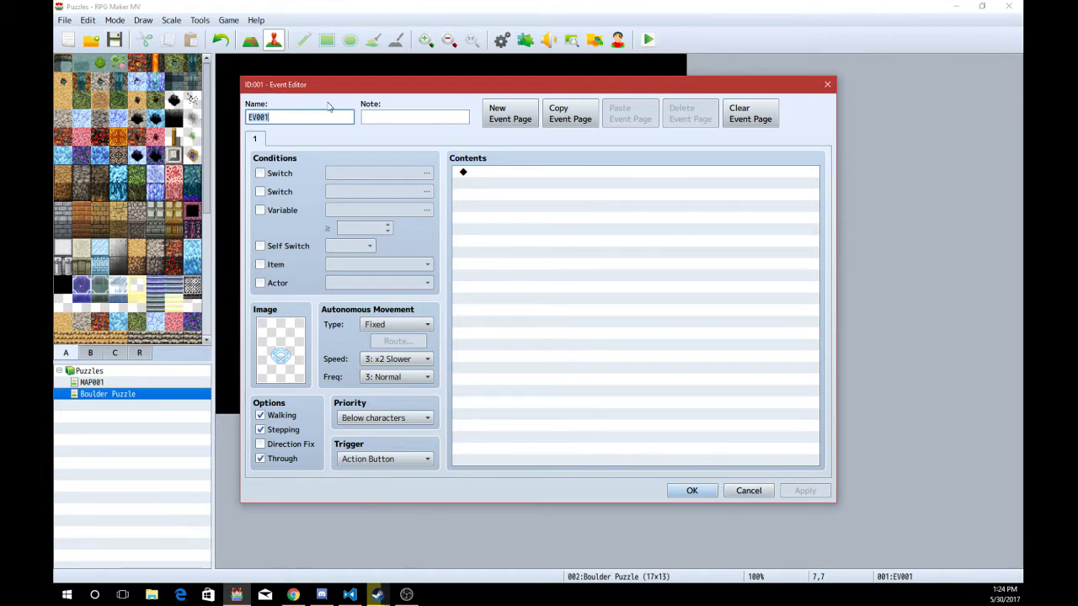
left_click(746, 491)
double_click(534, 265)
left_click(747, 490)
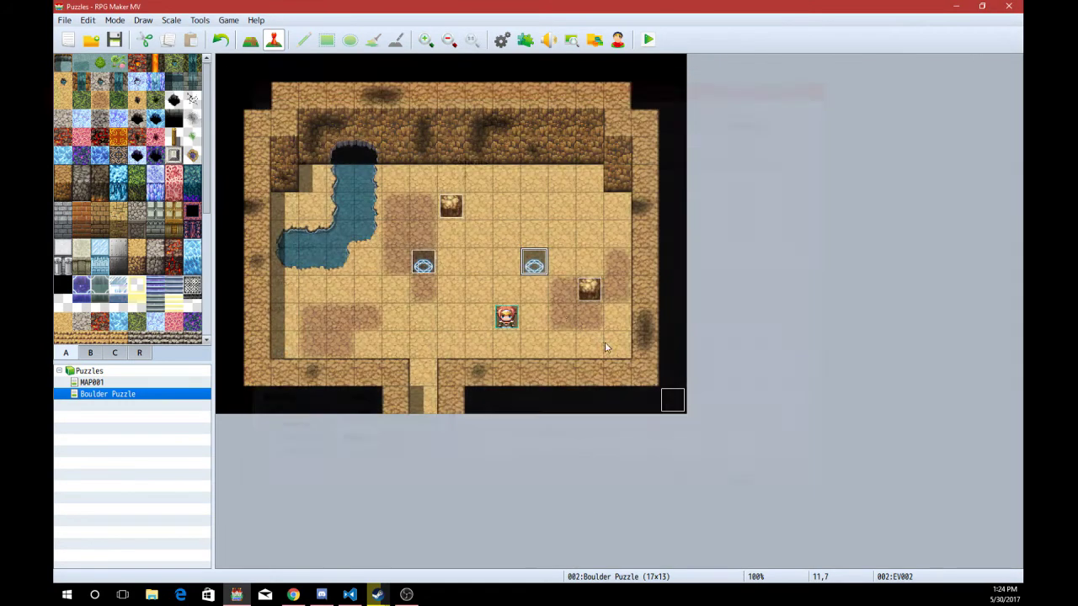
double_click(667, 403)
Complete the condition as getEventX(3) == getEventX(1) || getEventX(3) == getEventX(2)
double_click(516, 173)
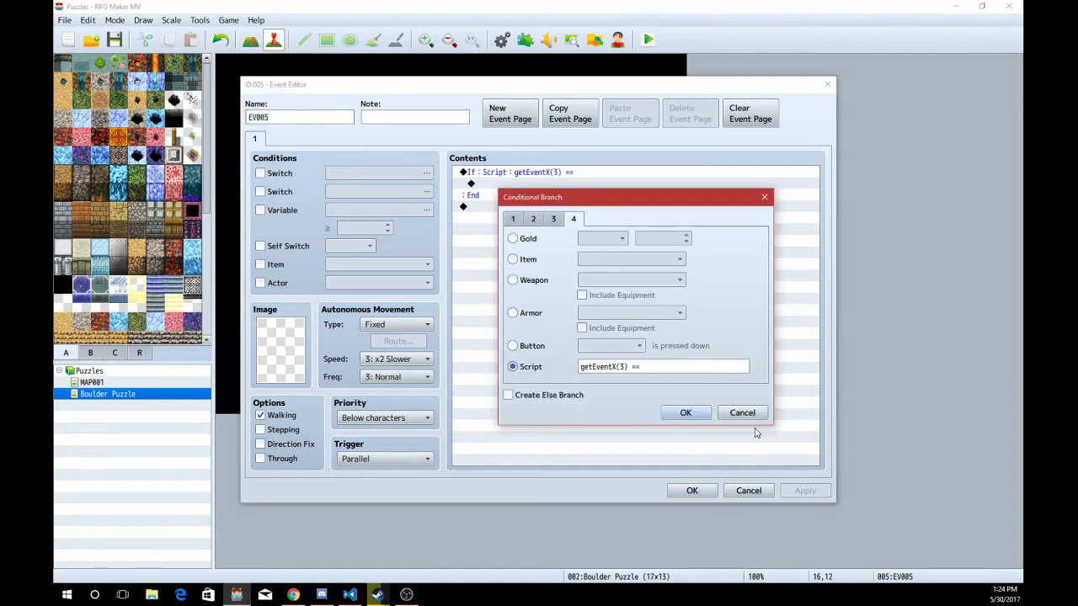
left_click(701, 368)
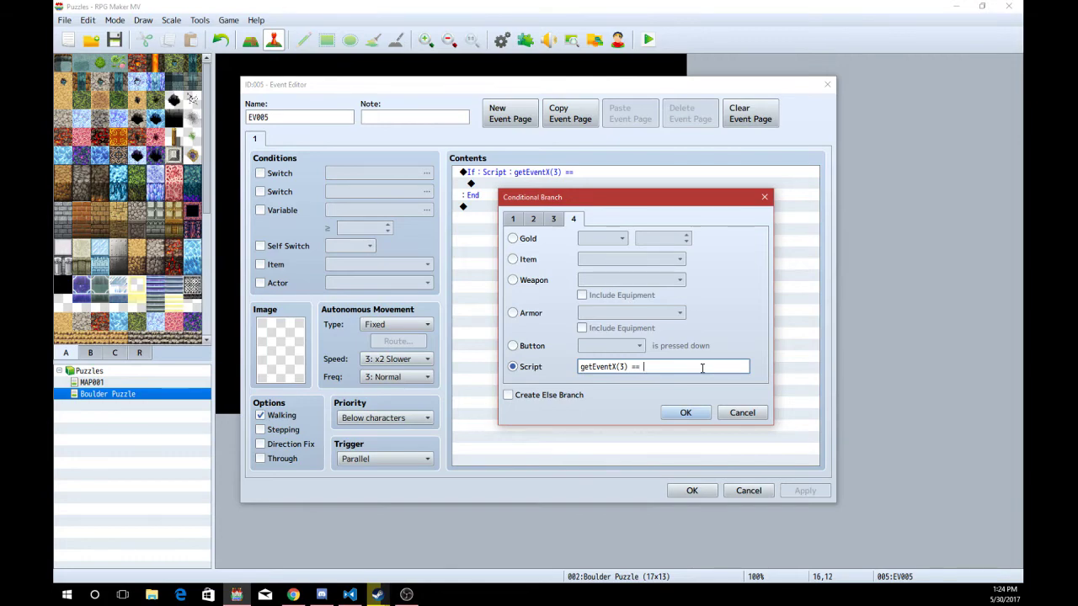
type("getEventX(1")
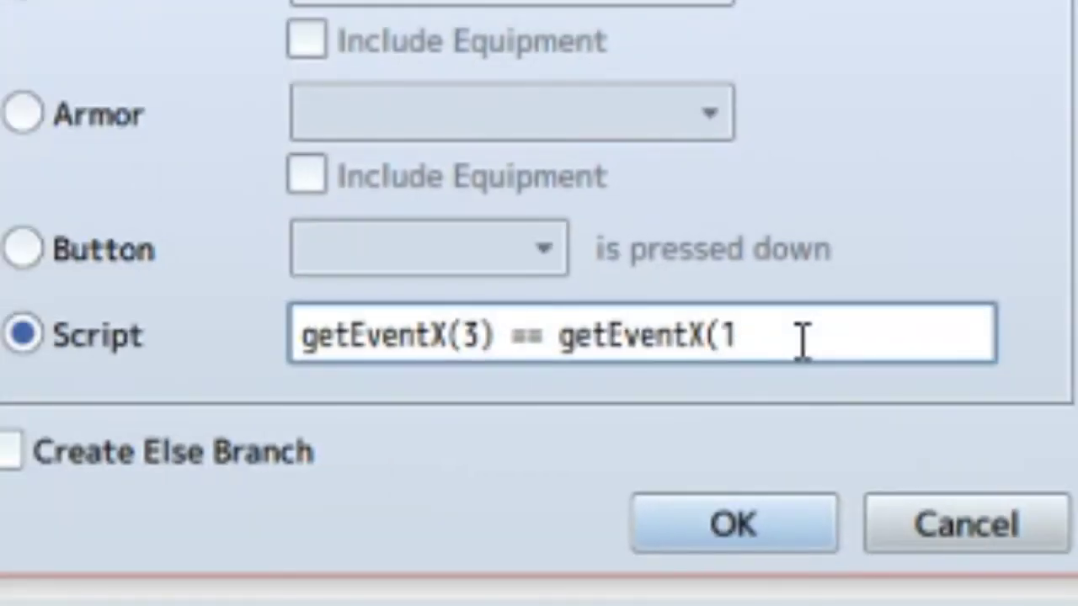
type(") ||")
key("ctrl+v")
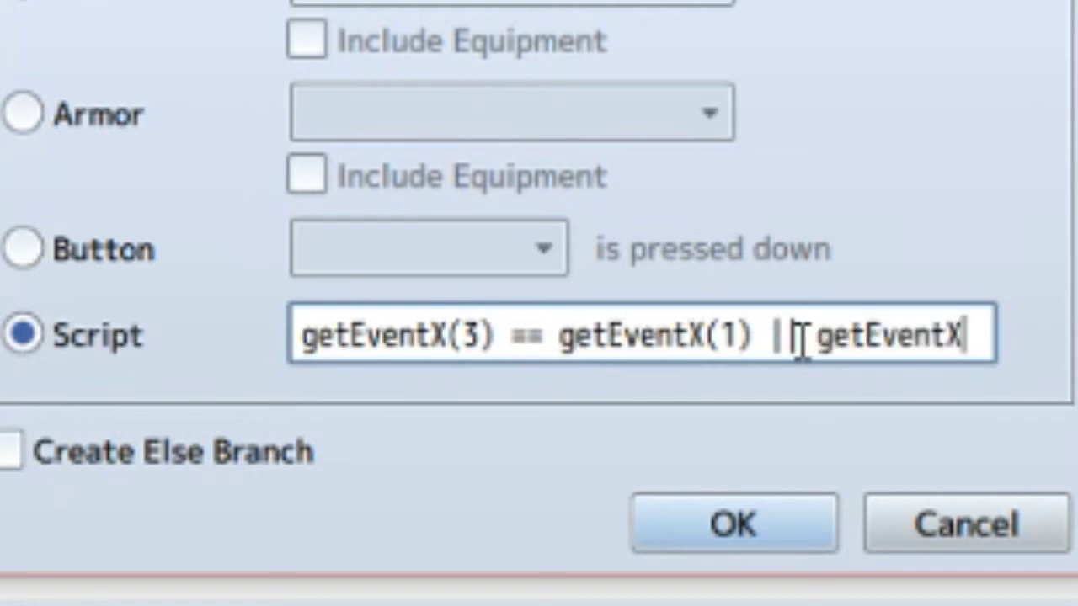
type("(3)")
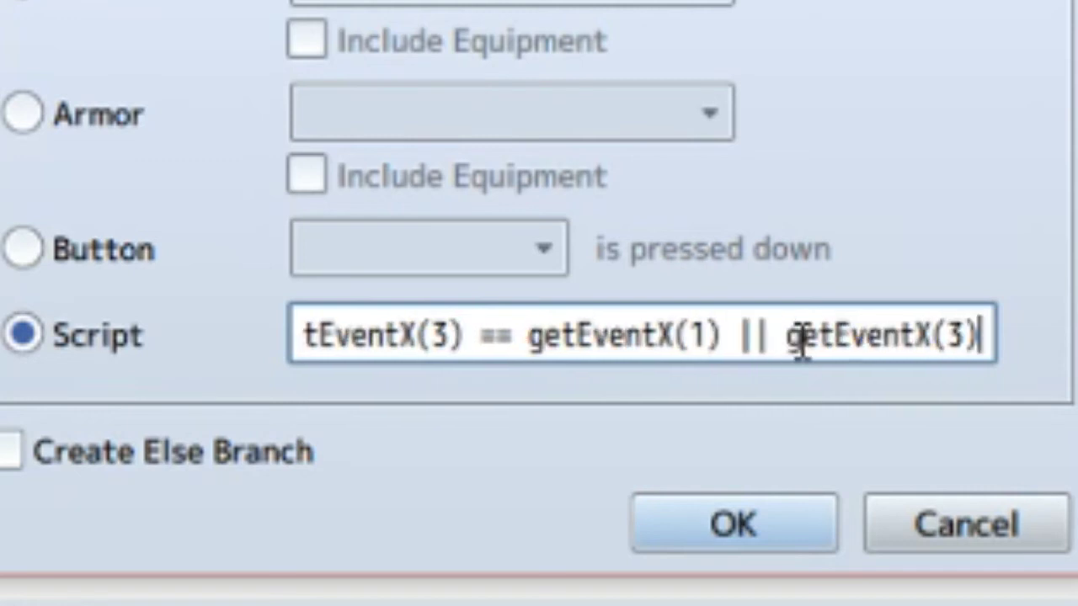
type(" ==")
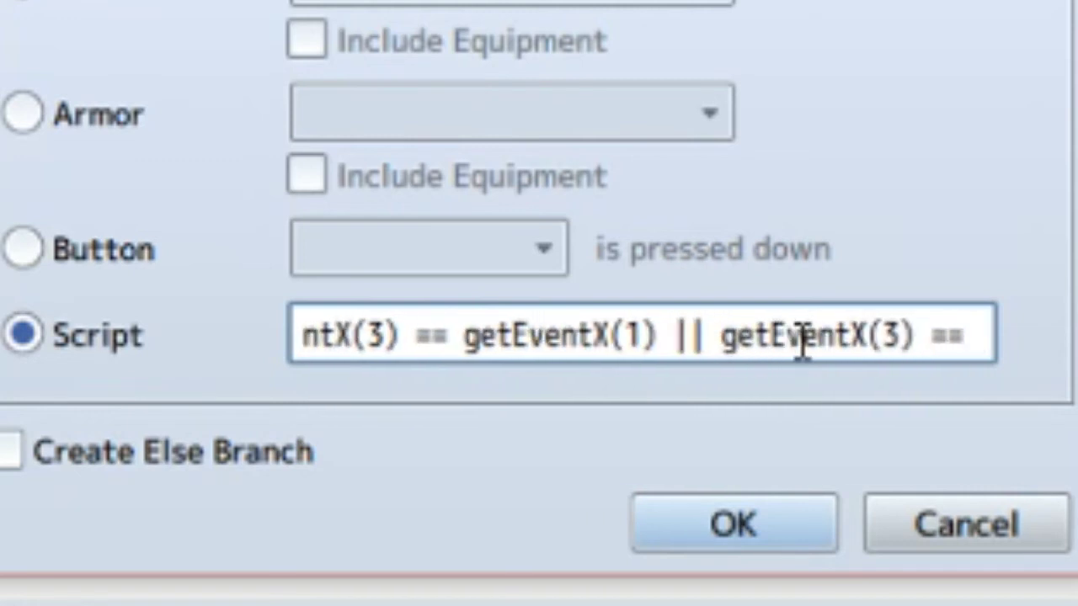
key("ctrl+v")
type("(2)")
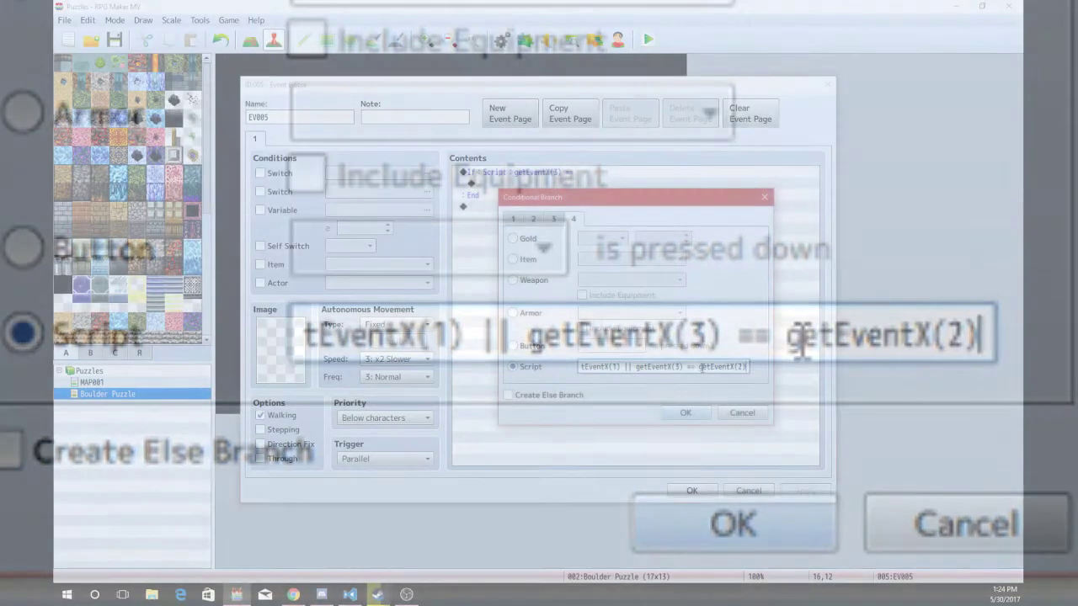
left_click(732, 522)
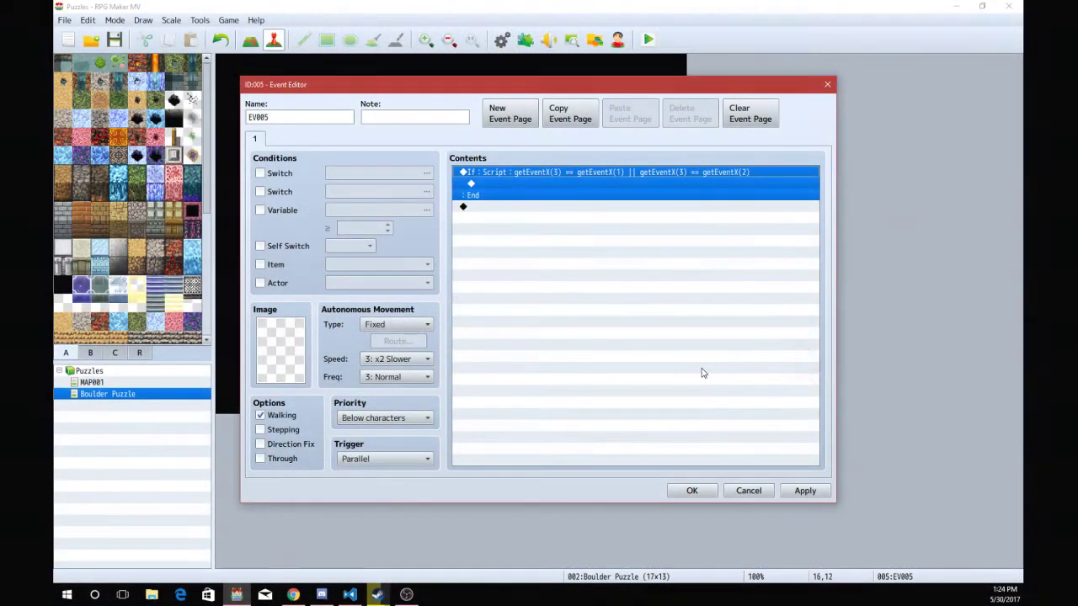
Nest a copy of the If branch inside itself, testing event 4 instead of 3
key("ctrl+c")
left_click(643, 184)
key("ctrl+v")
left_click(638, 186)
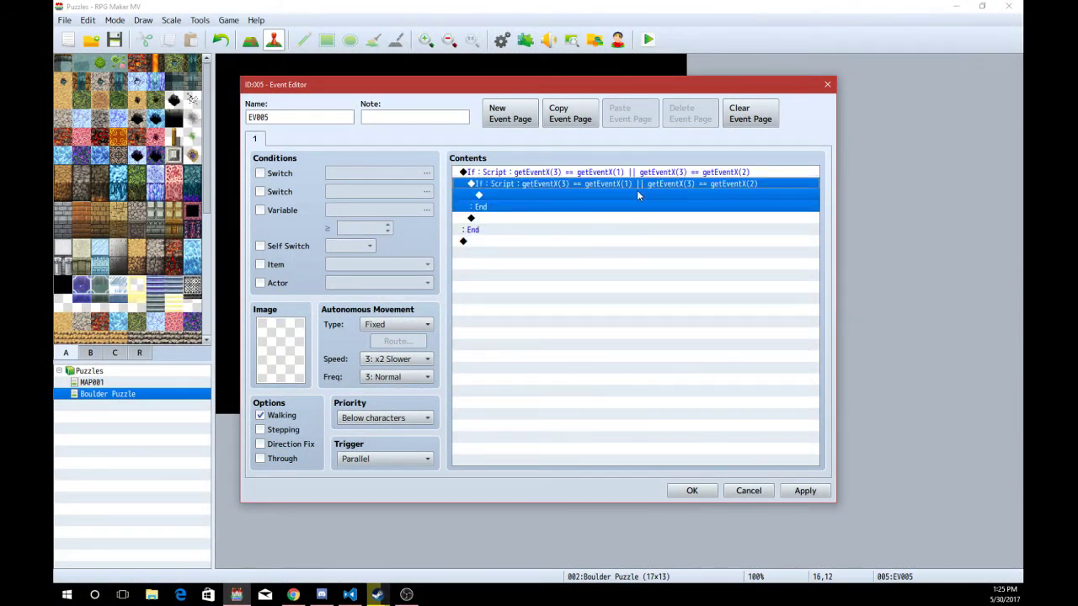
double_click(637, 186)
left_click(675, 363)
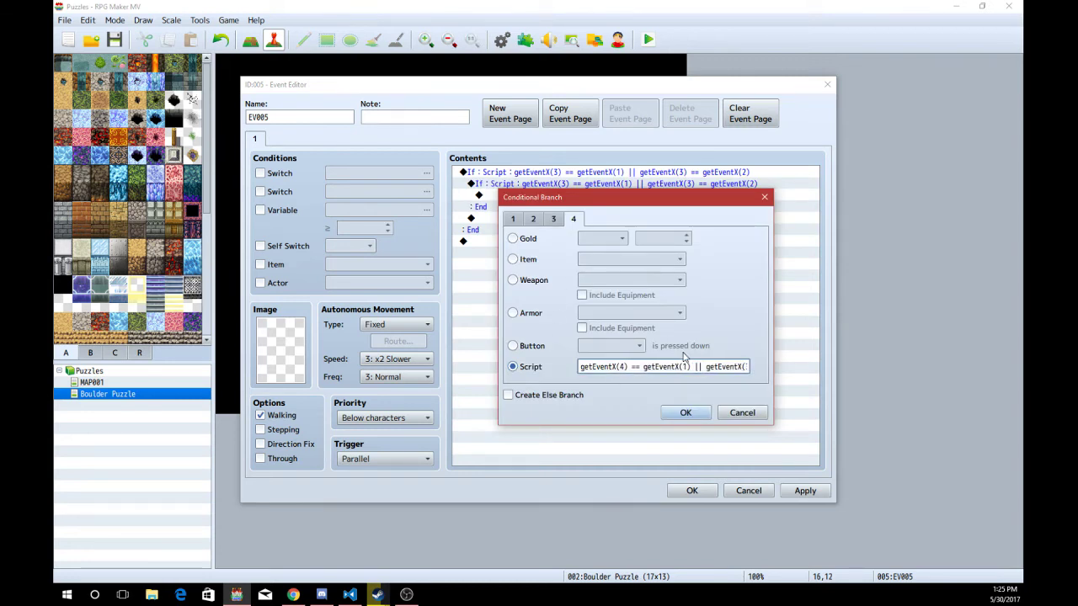
type("3)")
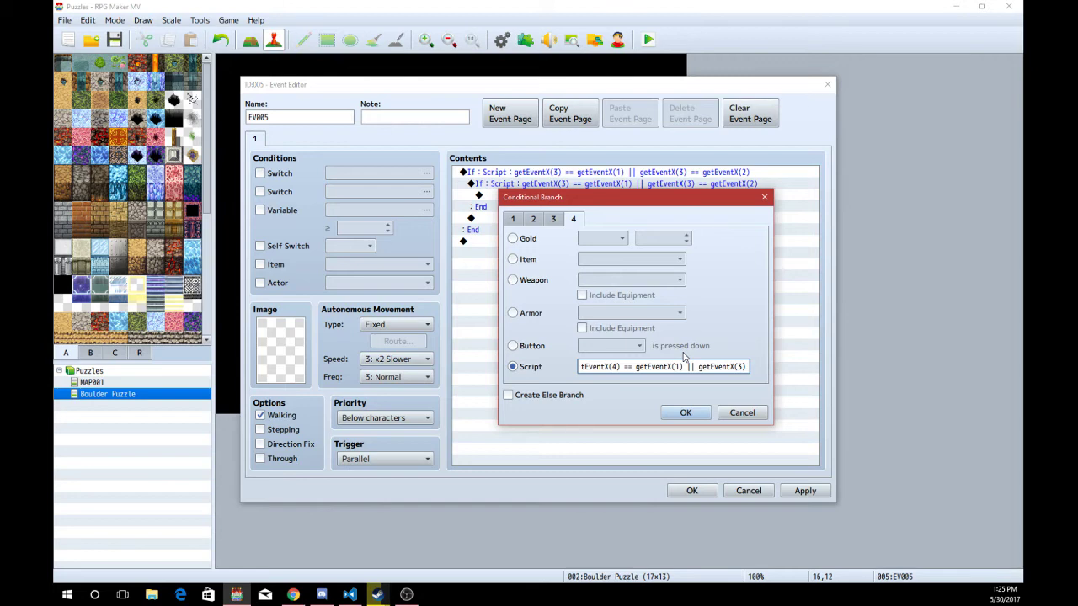
type(" == getEventX(2)")
key("Return")
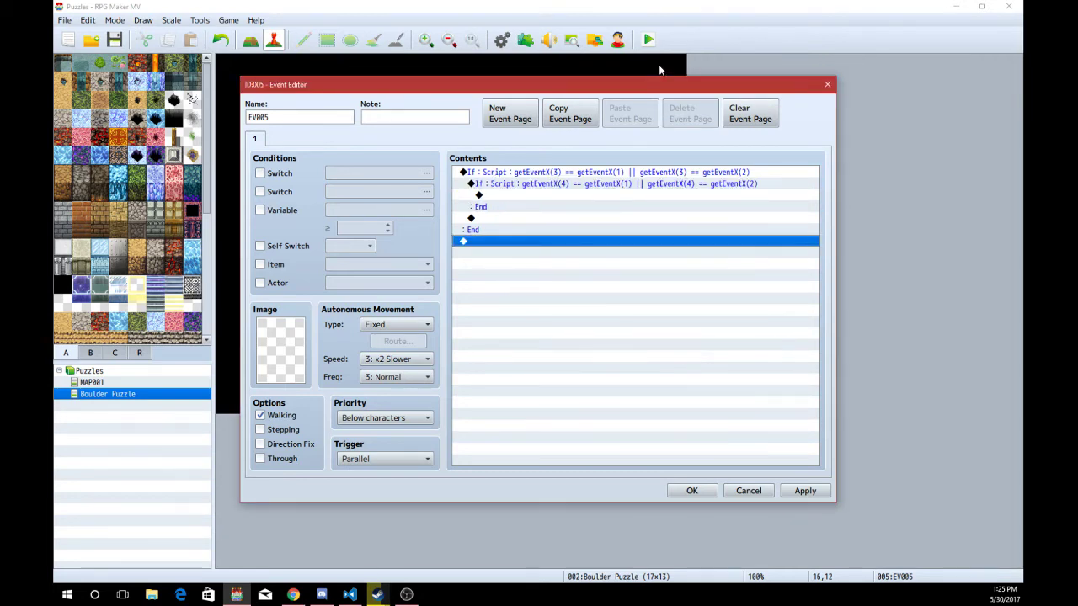
Move the EV005 event editor aside to inspect the boulder on the map, then refocus it
left_click_drag(661, 84, 836, 260)
left_click(454, 212)
left_click_drag(454, 261, 673, 172)
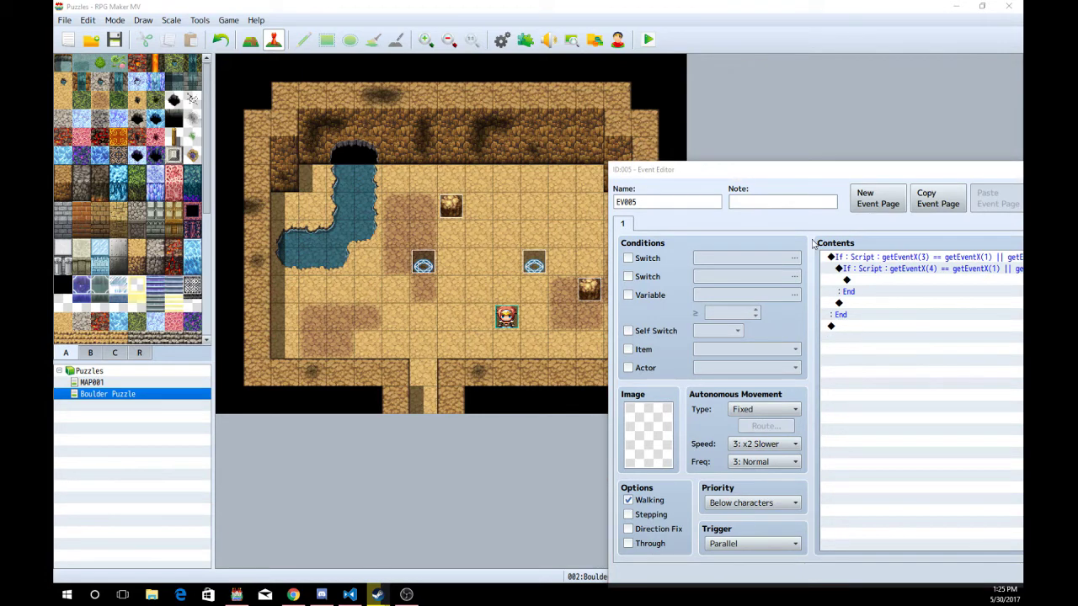
left_click(792, 164)
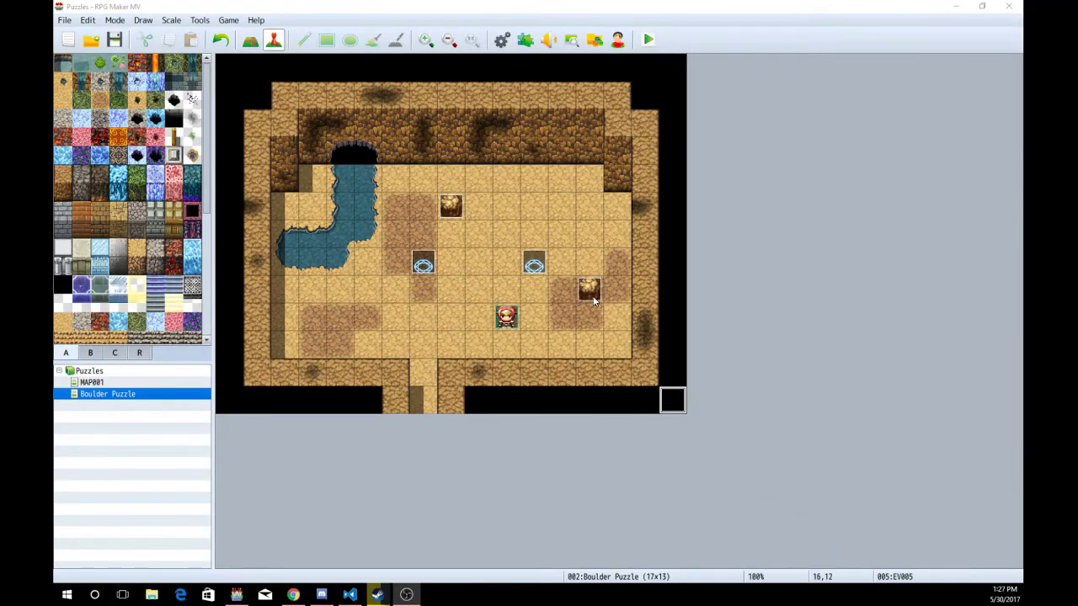
Copy EV005's outer-branch X-check script condition and bring up map_data.js in Visual Studio Code
double_click(593, 301)
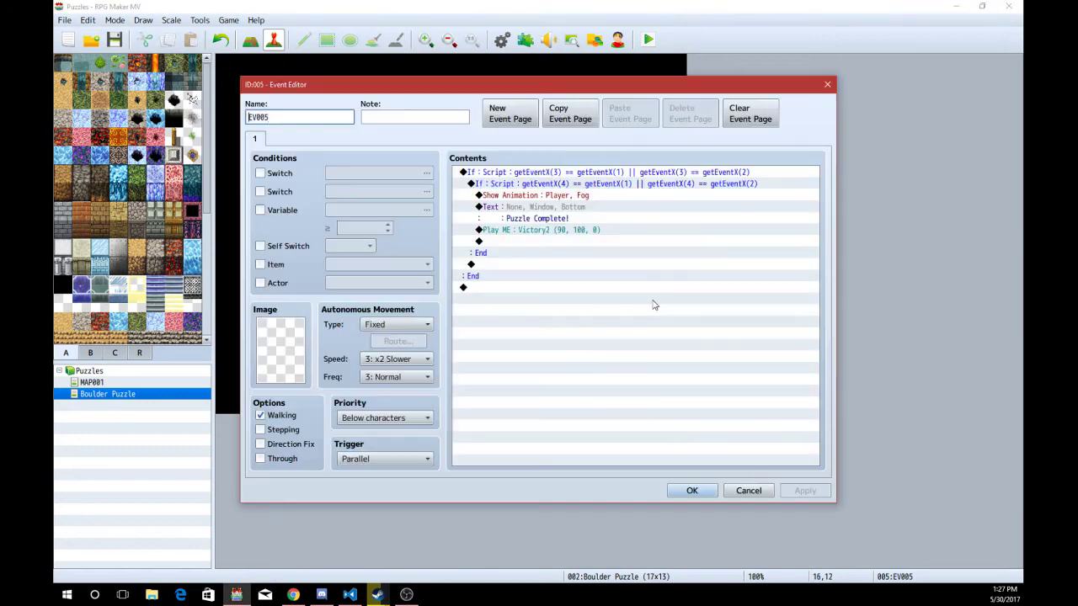
left_click(673, 266)
key("space")
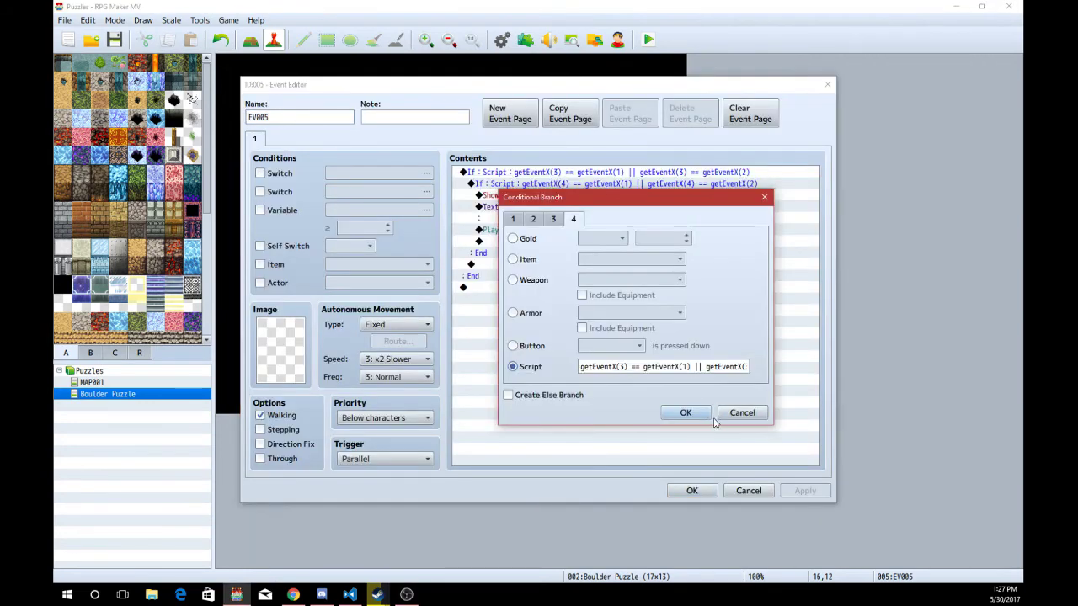
triple_click(681, 368)
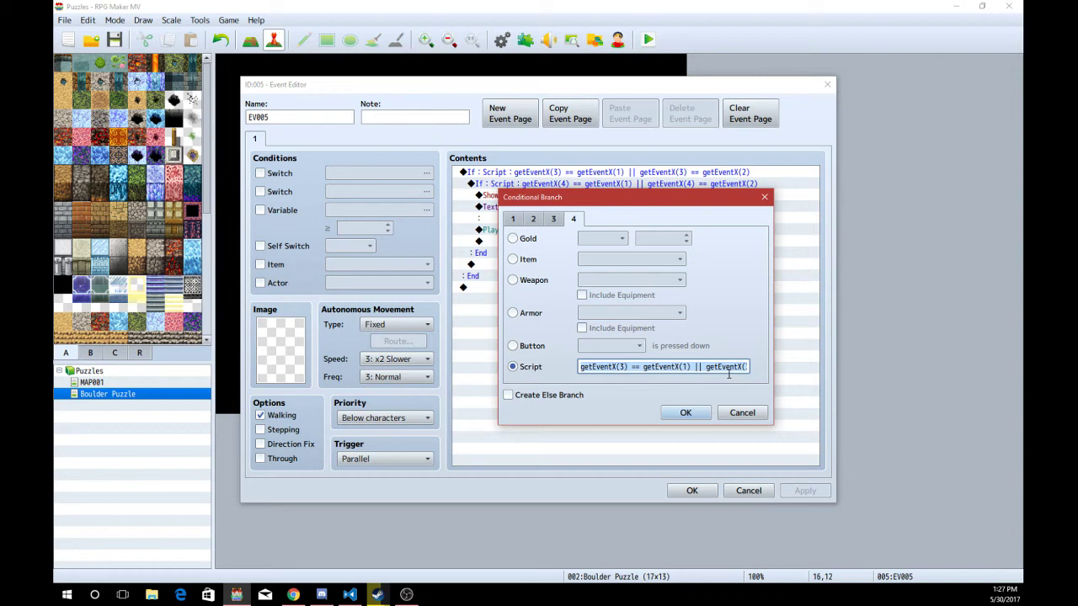
key("End")
left_click(349, 594)
Start a /* comment block below the getEventX and getEventY helper functions
key("Return")
key("Return")
key("Return")
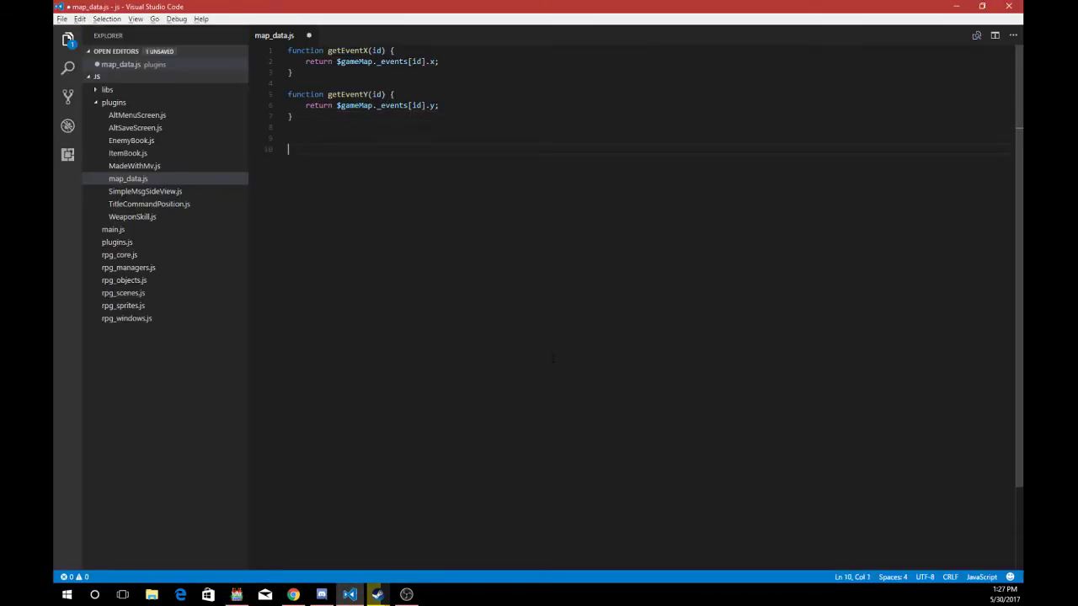
type("/*")
key("Return")
key("Return")
key("Return")
type("*")
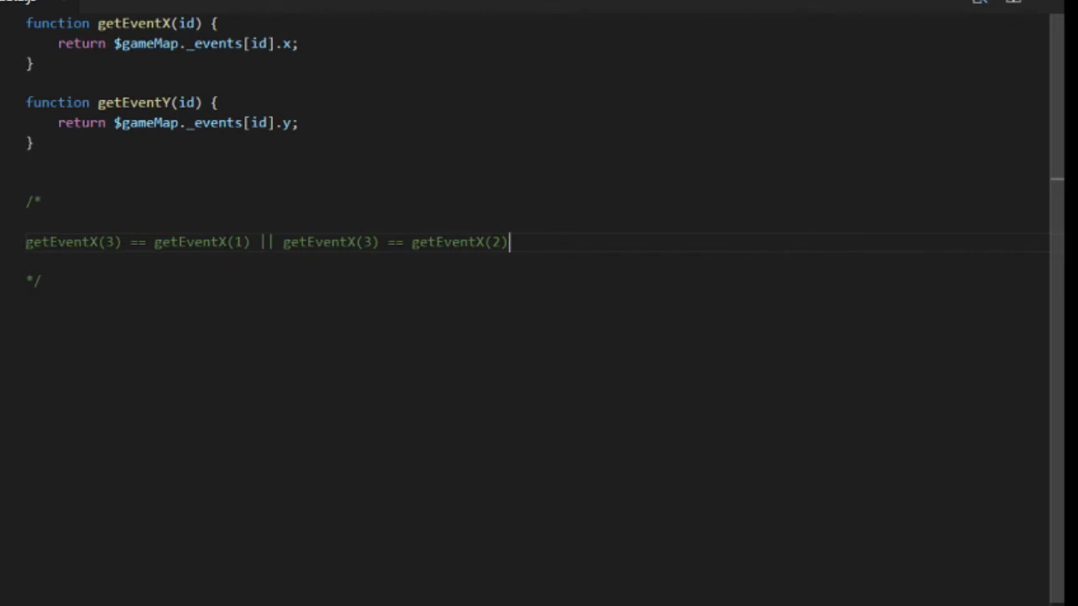
Wrap the pasted X comparison in parentheses and append && with a second pasted copy
left_click(23, 242)
type("(")
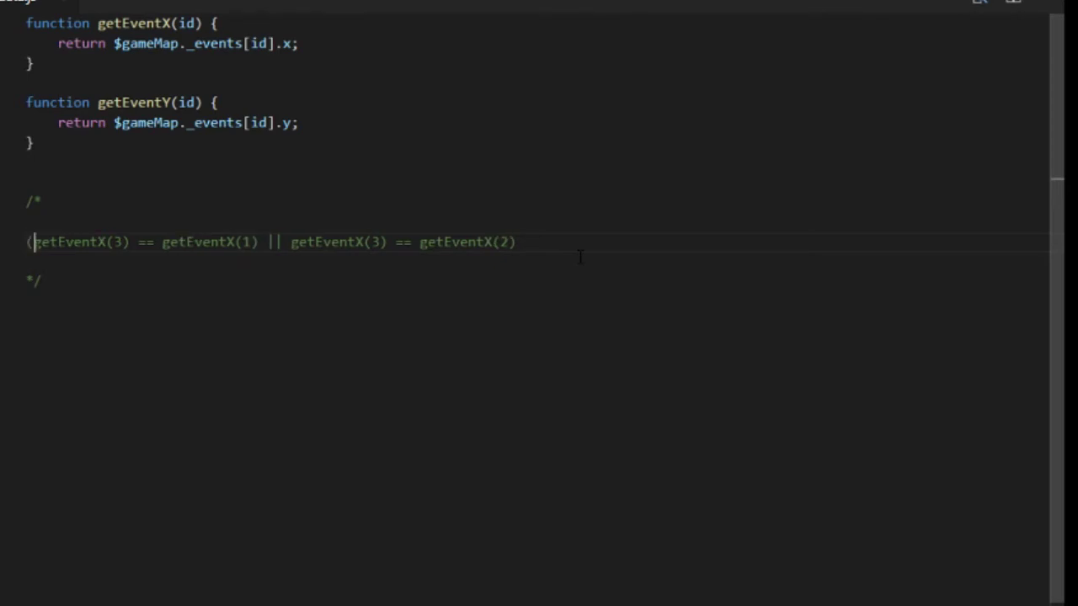
key("BackSpace")
type("(")
key("End")
type(") && (")
key("ctrl+v")
key("ctrl+z")
key("ctrl+v")
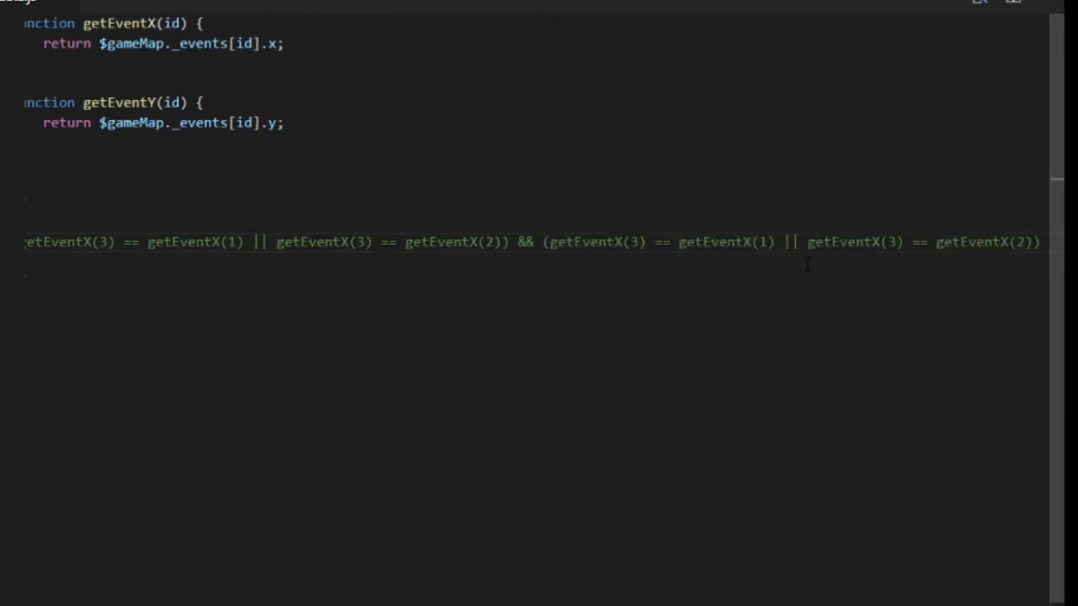
Change getEventX(3), getEventX(1) and getEventX(2) in the second group to getEventY
key("Left")
key("Left")
key("Left")
key("Left")
key("Left")
key("Left")
key("Left")
key("Left")
key("Left")
key("Left")
key("Left")
key("Left")
key("Left")
key("Left")
key("Left")
key("Left")
key("Left")
key("Left")
key("Left")
key("Left")
key("Left")
key("Left")
key("Left")
key("Left")
key("Left")
key("Left")
key("Left")
key("Left")
key("Left")
key("Left")
key("Left")
key("Left")
key("Left")
key("Left")
key("Left")
key("Left")
key("Left")
key("Left")
key("Left")
key("Left")
key("BackSpace")
type("Y")
key("Right")
key("Right")
key("Right")
key("Right")
key("Right")
key("Right")
key("Right")
key("Right")
key("Right")
key("Right")
key("Right")
key("Right")
key("Right")
key("Right")
key("Right")
key("Right")
key("Right")
key("Left")
key("Left")
key("BackSpace")
type("Y")
key("Right")
key("Right")
key("Right")
key("Right")
key("Right")
key("Right")
key("Right")
key("Right")
key("Right")
key("Right")
key("Right")
key("Right")
key("Right")
key("Right")
key("Right")
key("Right")
key("Right")
key("Right")
key("Right")
key("Right")
key("Right")
key("Right")
key("Right")
key("Right")
key("Right")
key("Delete")
type("Y")
key("Down")
key("Down")
key("Up")
key("Up")
key("End")
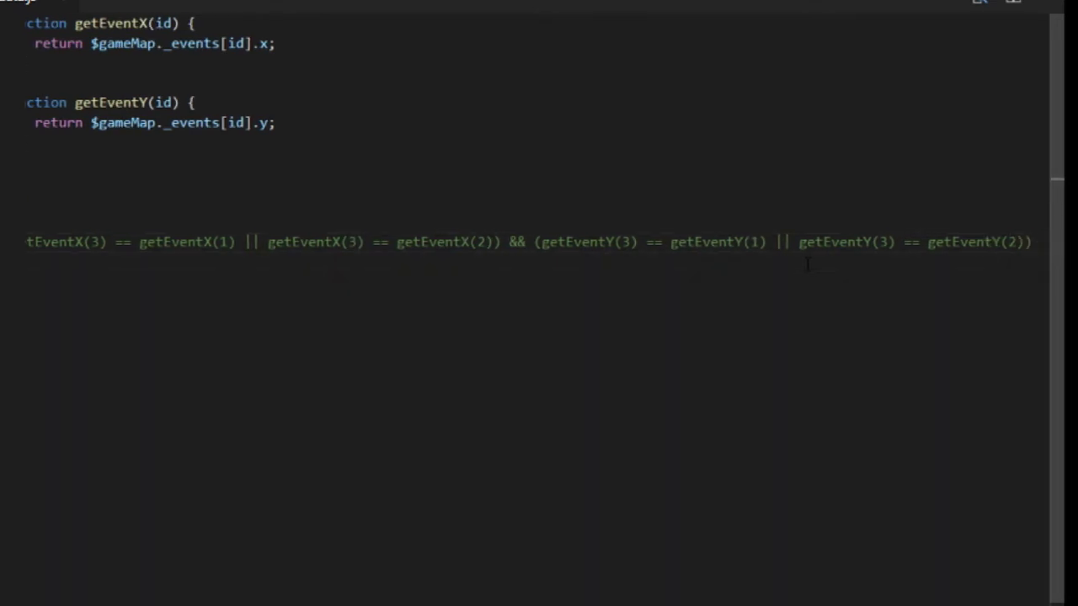
key("Home")
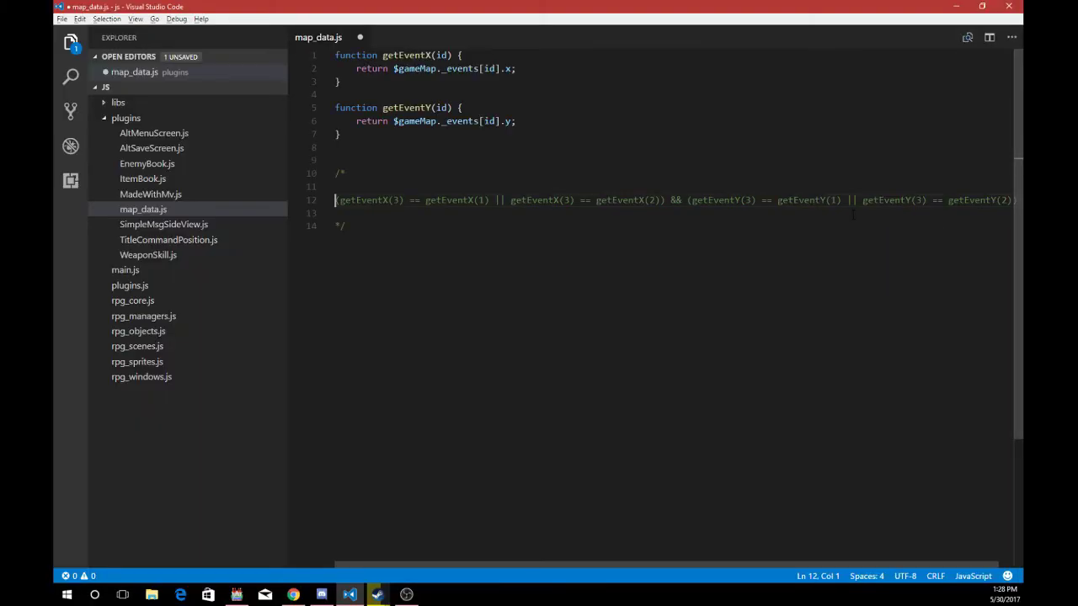
Replace RPG Maker's outer branch script with the combined X-and-Y condition
key("alt+Tab")
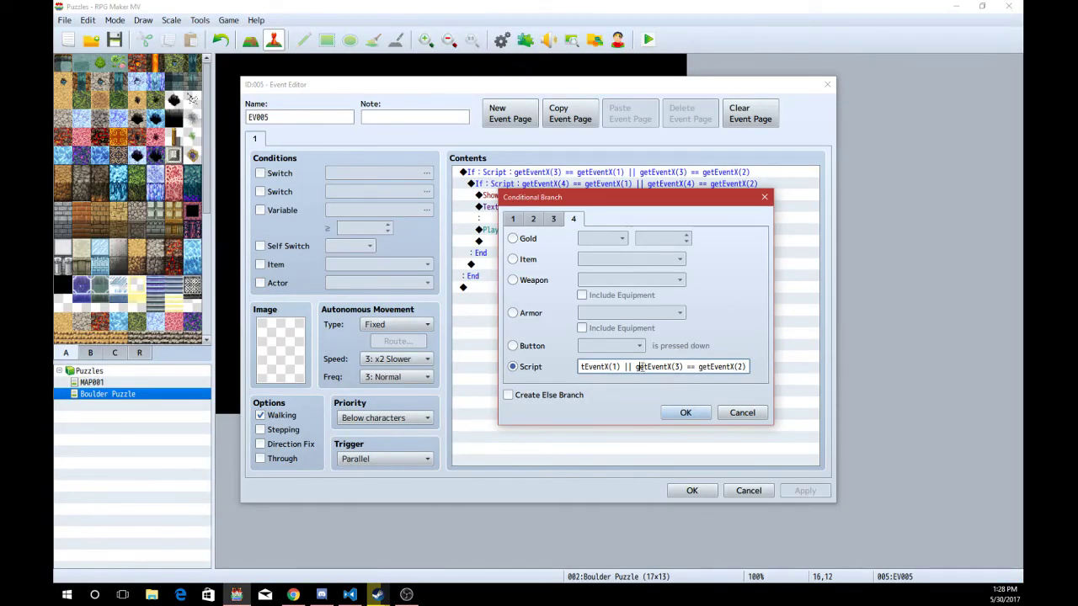
key("ctrl+a")
key("ctrl+v")
key("alt+Tab")
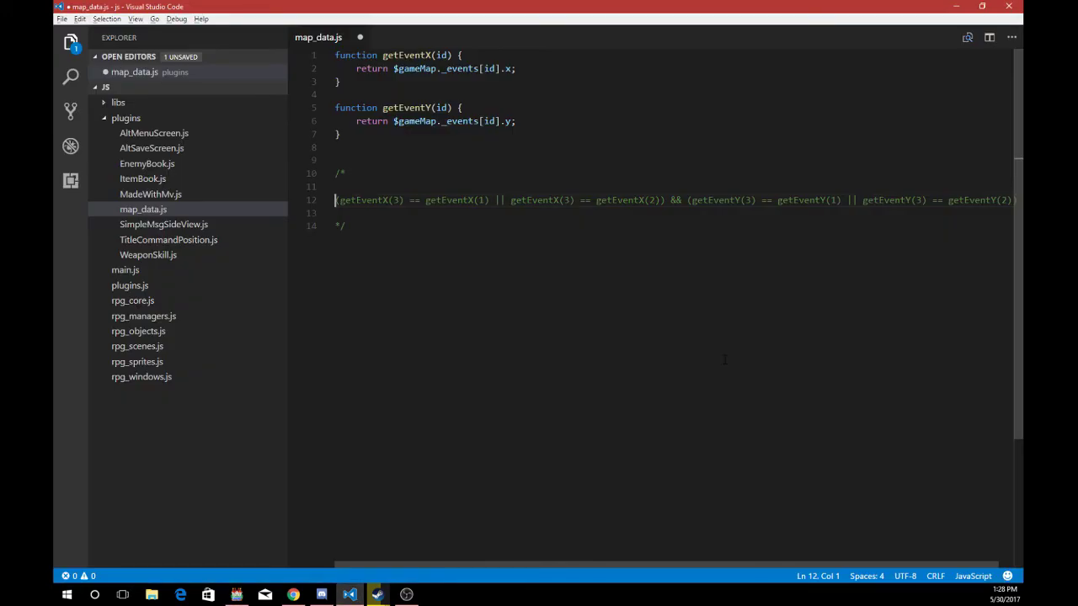
Paste a second copy of the condition below, breaking the getEventY group onto its own line
key("End")
key("Return")
key("Return")
key("Return")
key("ctrl+v")
key("Return")
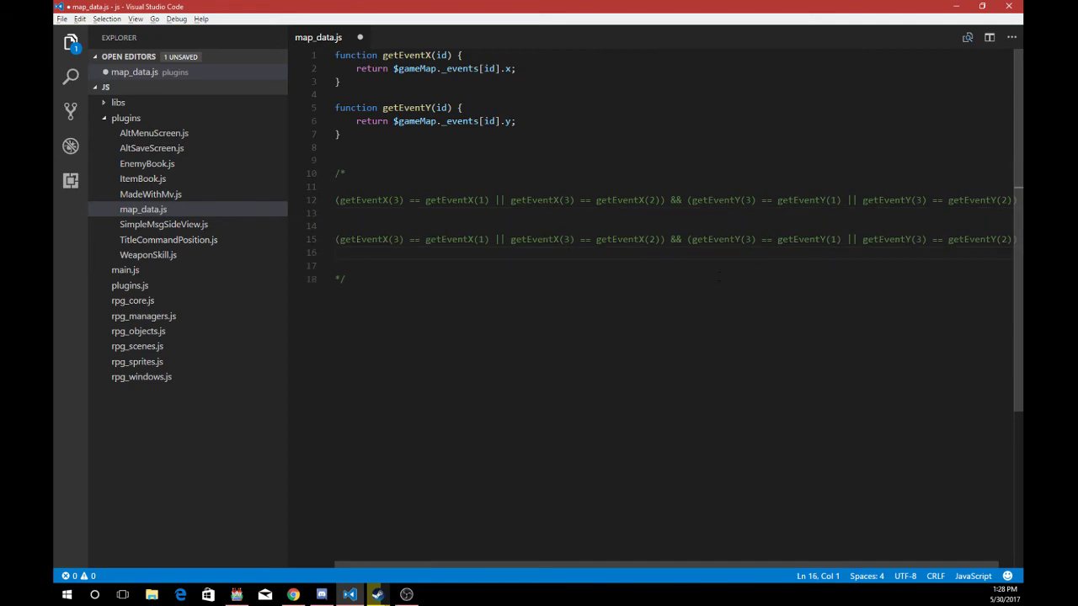
left_click(687, 239)
key("Return")
left_click(709, 237)
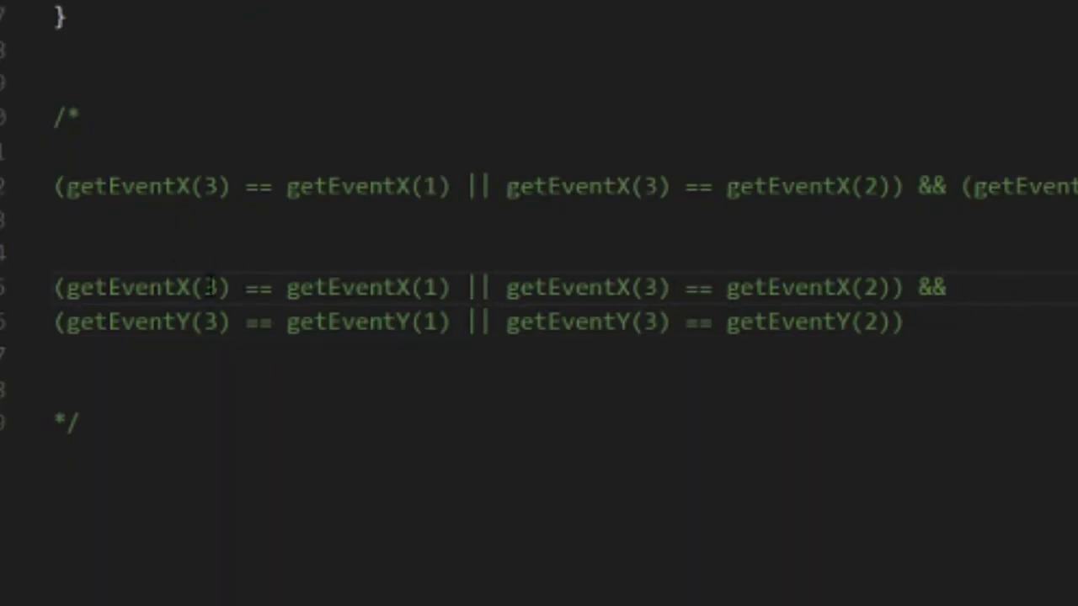
Highlight the getEventX calls and the event 1 and event 2 references to compare occurrences
double_click(165, 287)
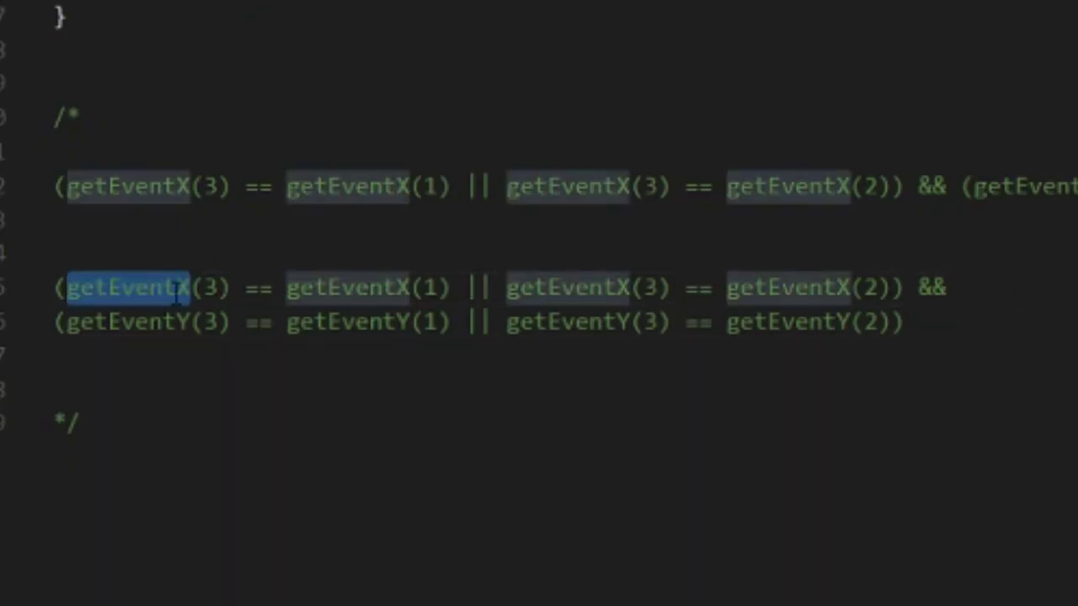
left_click(204, 287)
left_click(343, 287)
double_click(343, 287)
left_click(437, 287)
double_click(431, 287)
left_click(425, 288)
double_click(570, 287)
left_click(810, 287)
double_click(810, 287)
left_click(892, 287)
left_click(863, 287)
double_click(872, 287)
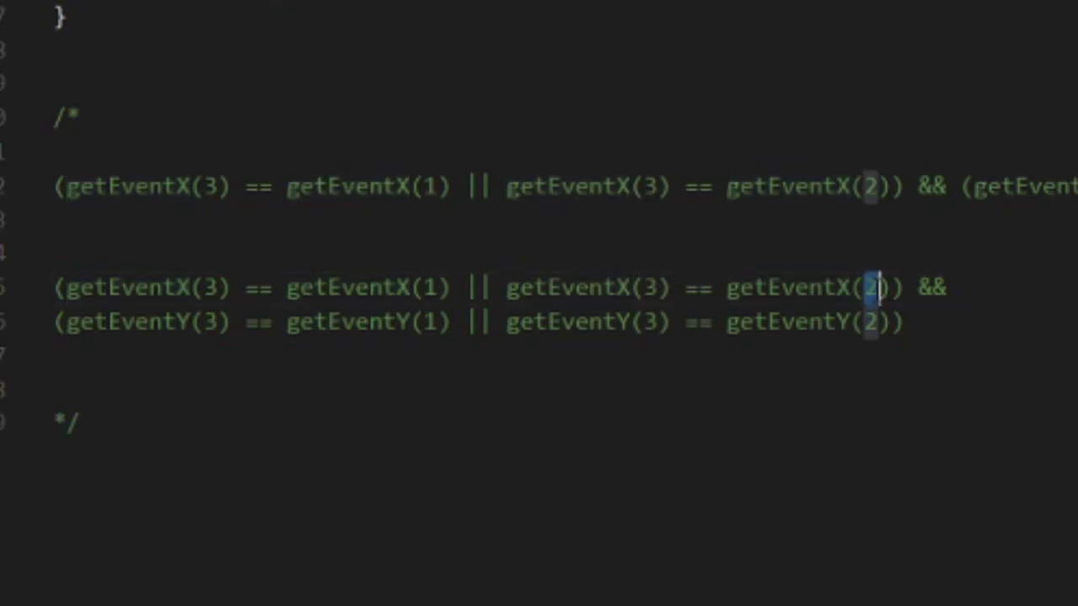
Highlight the joining && and select the X group and line 16's Y group for comparison
left_click(984, 288)
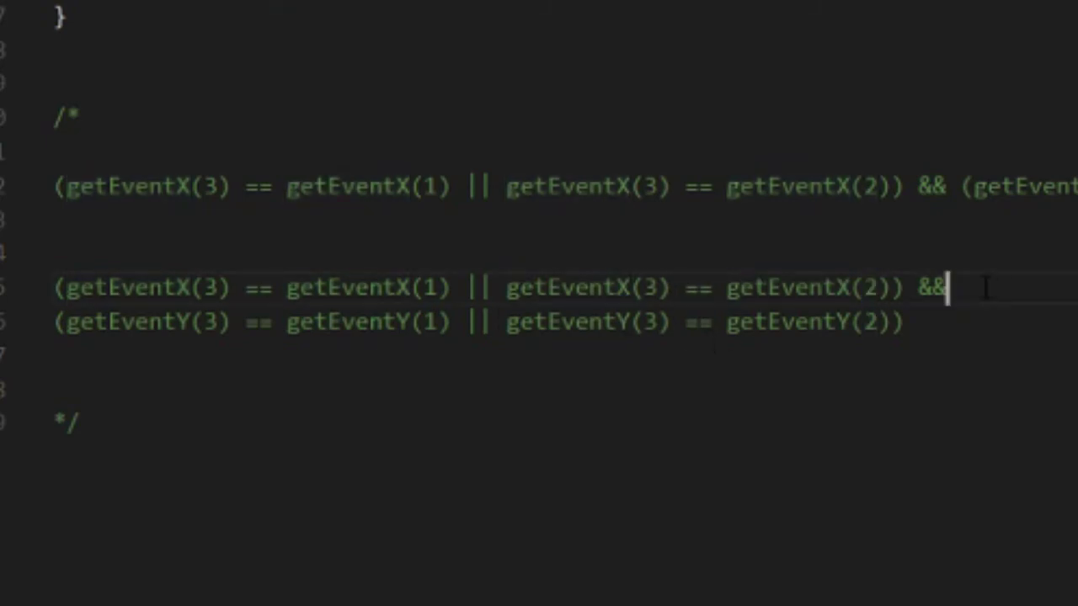
double_click(931, 287)
left_click(894, 287)
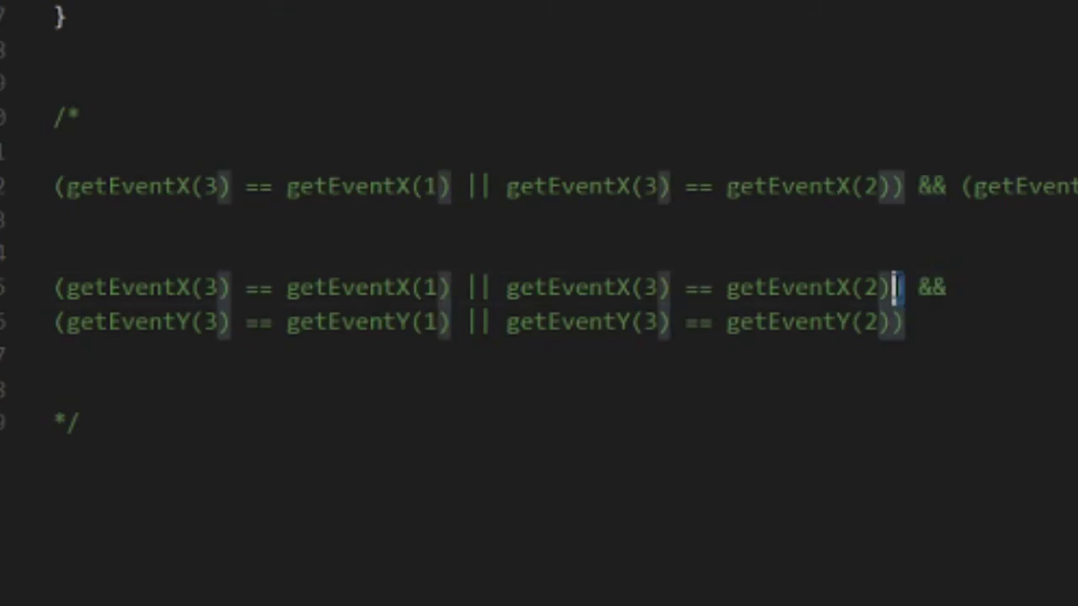
left_click(53, 288, "shift")
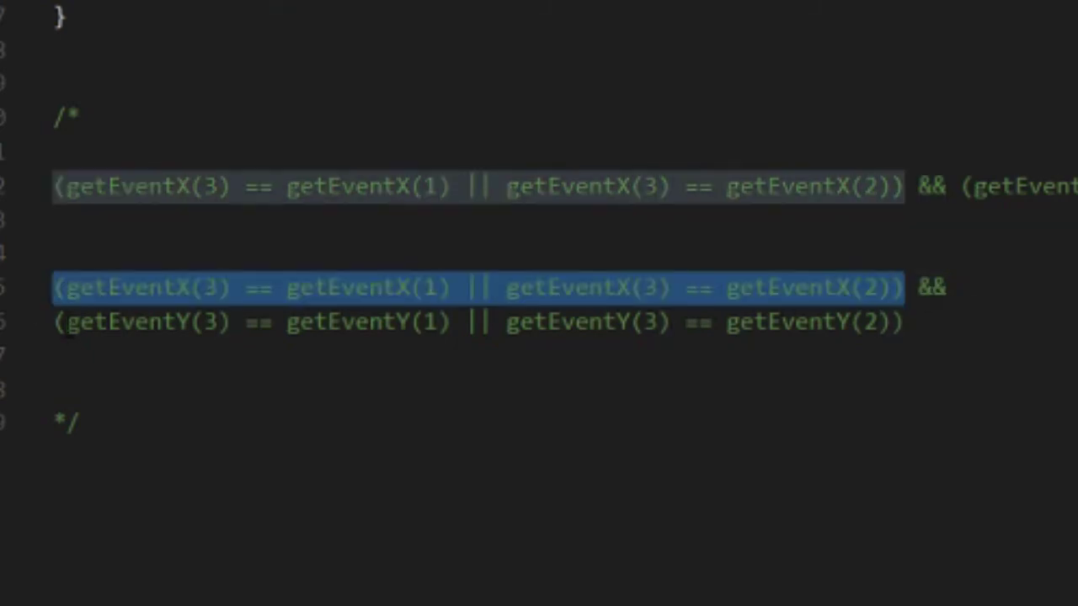
left_click_drag(59, 323, 962, 313)
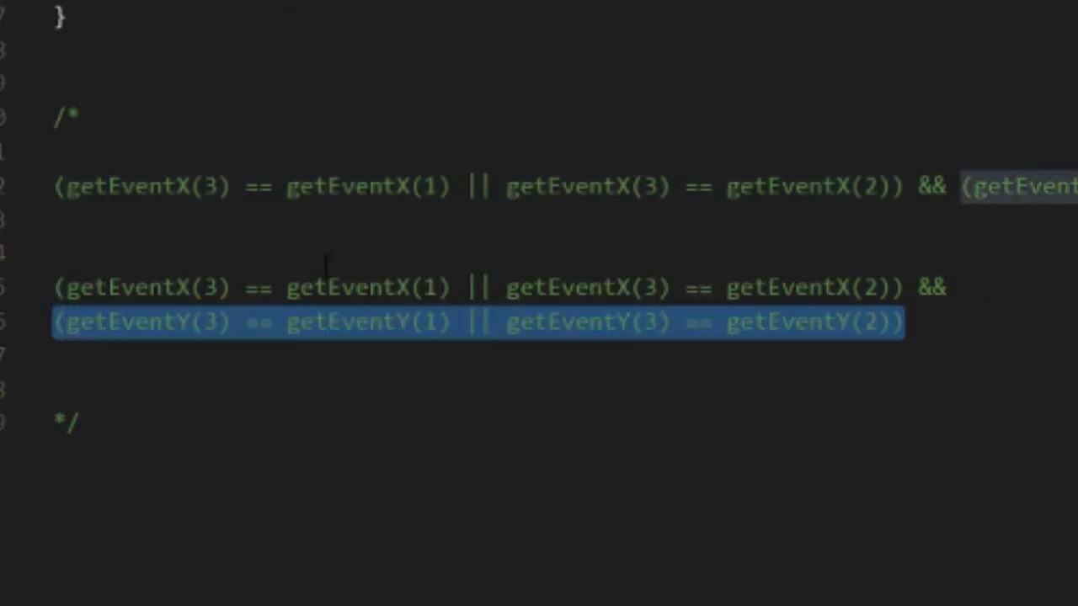
left_click(194, 327)
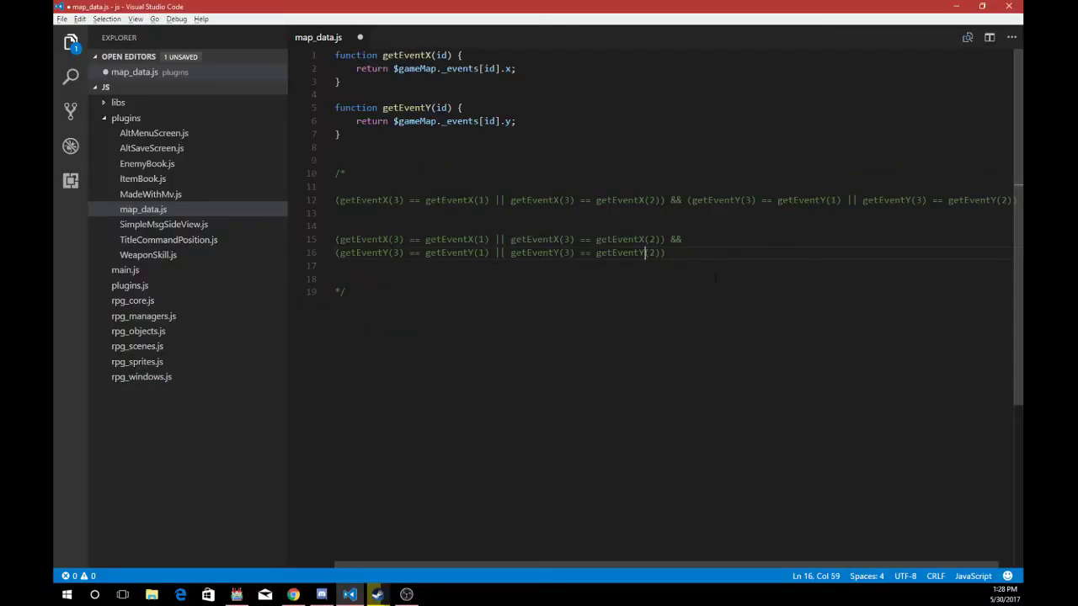
Copy the combined condition line and confirm it as the outer branch's script condition
left_click(335, 200)
key("shift+End")
key("alt+Tab")
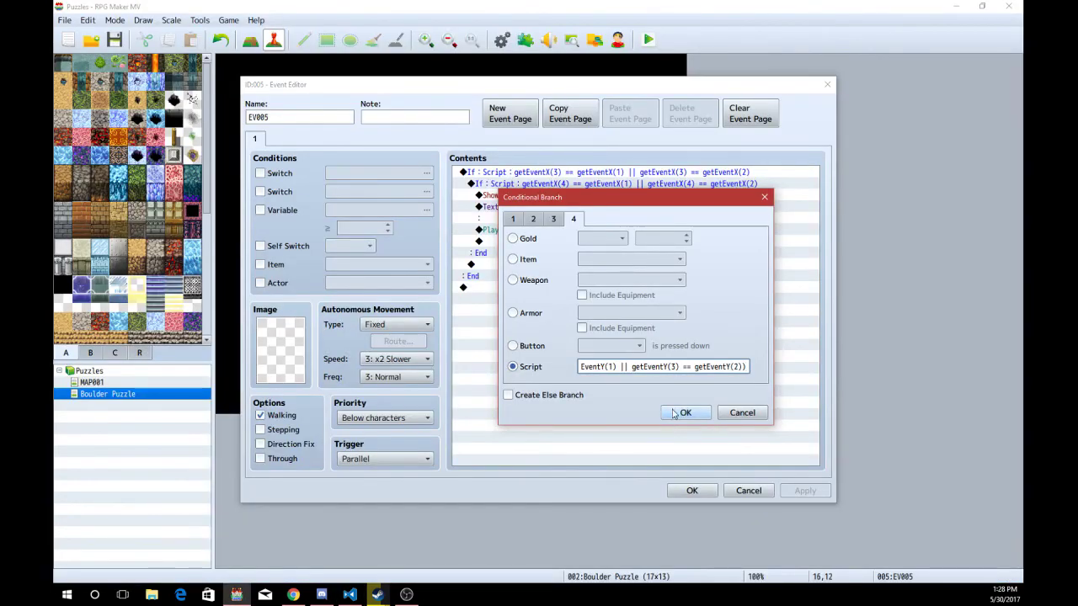
left_click(685, 412)
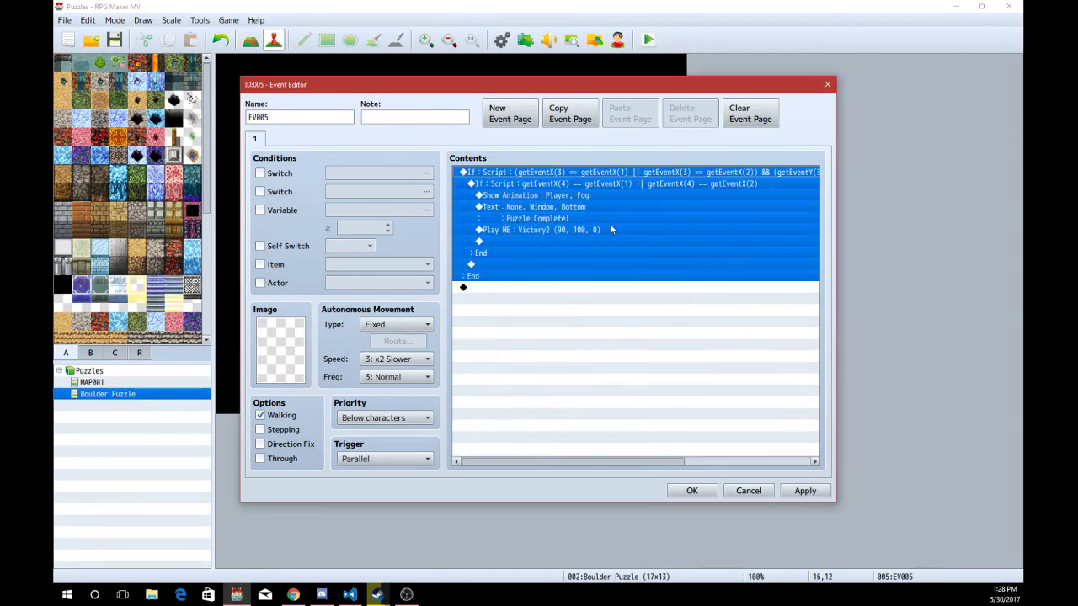
Give the inner branch the combined condition with getEventX(3) changed to getEventX(4)
left_click(598, 186)
key("space")
key("ctrl+a")
type("EventY(1) || getEventY(3) == getEventY(2))")
key("Home")
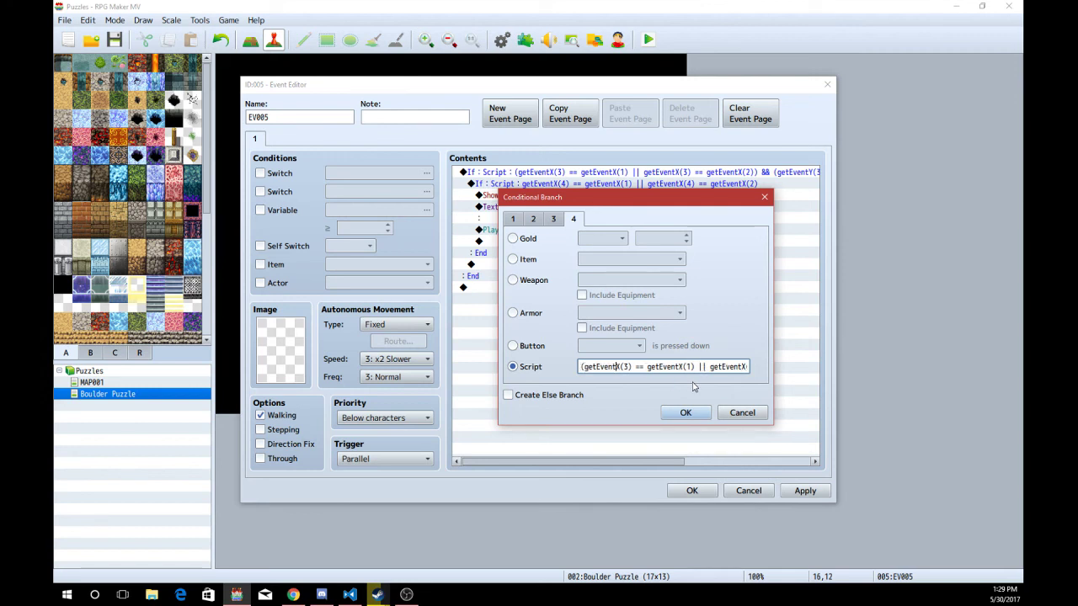
key("BackSpace")
type("4")
key("Return")
Save EV005 and start a playtest with a new game
left_click(691, 490)
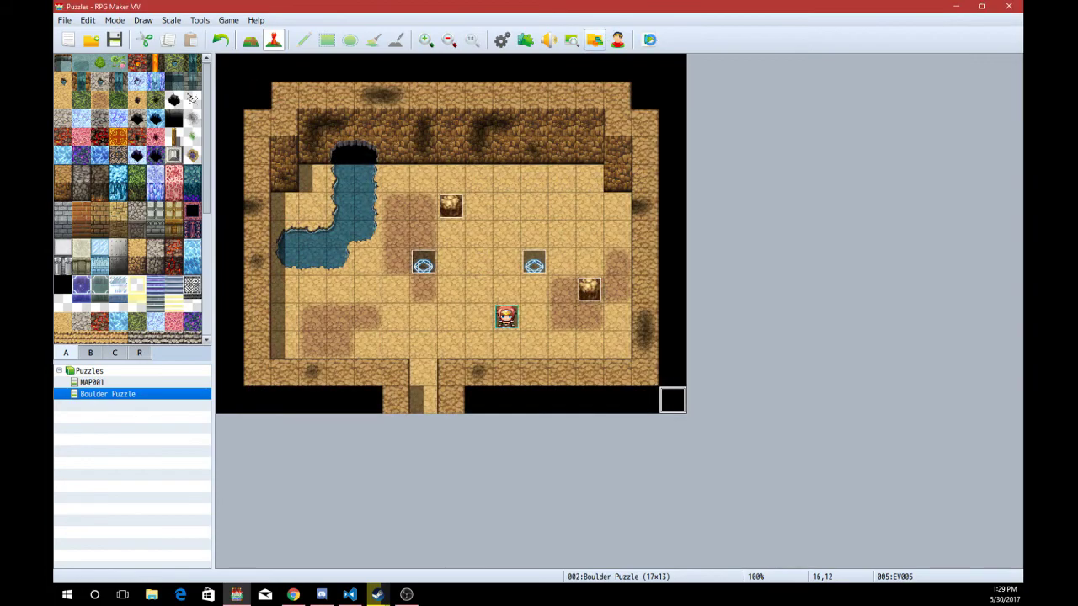
key("ctrl+r")
key("Return")
Push the upper boulder left and the lower boulder up onto its switch
key("Right")
key("Up")
key("Left")
key("Left")
key("Up")
key("Up")
key("Left")
key("Up")
key("Left")
key("Left")
Push the other boulder down onto its switch and dismiss the Puzzle Complete! message
key("Up")
key("Left")
key("Down")
key("Up")
key("Right")
key("Down")
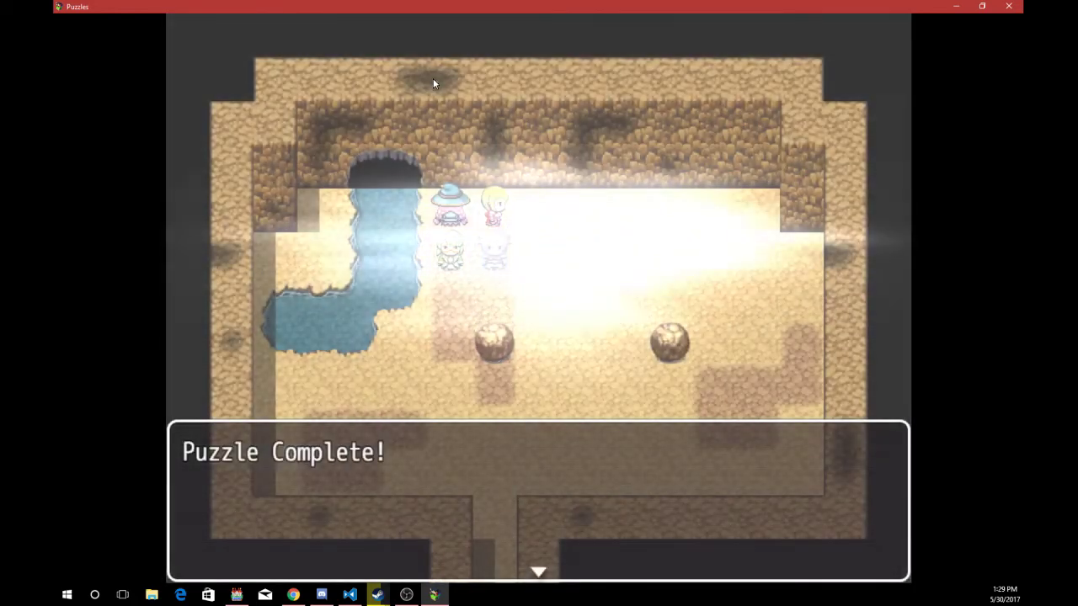
key("Return")
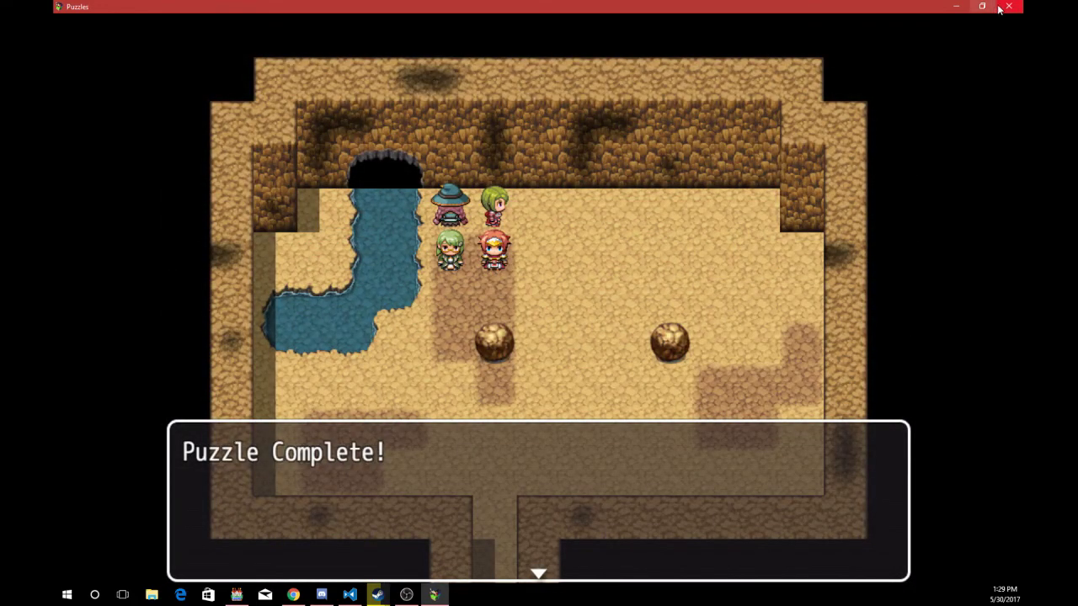
Close the playtest and move EV005's Play ME Victory2 above the Show Animation command
left_click(1003, 7)
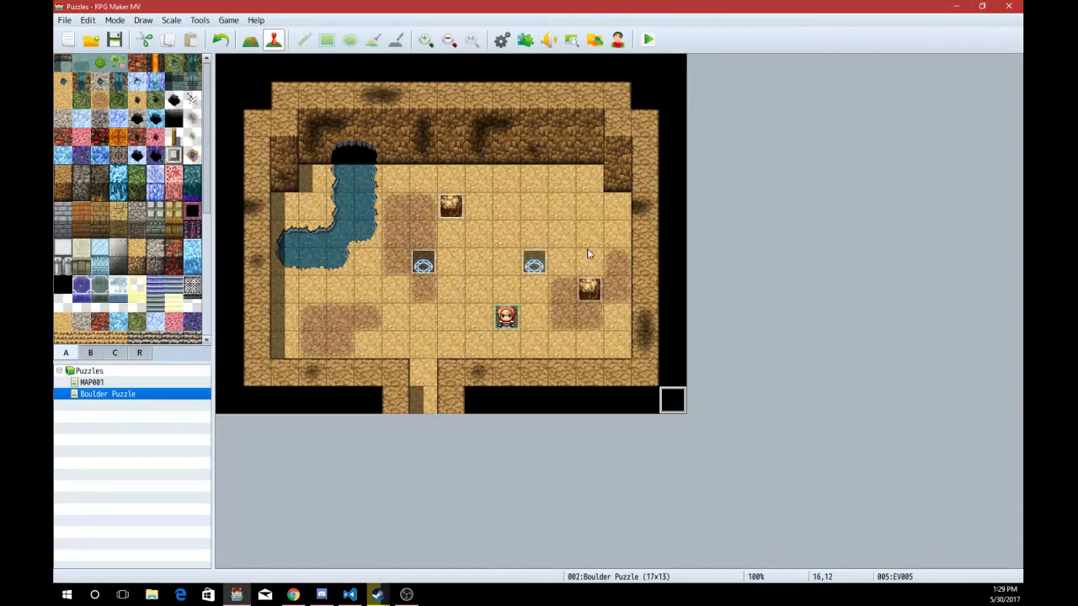
double_click(671, 403)
left_click(533, 229)
left_click(532, 195)
key("ctrl+v")
Add a Control Self Switch command turning self switch A ON after the message
double_click(525, 241)
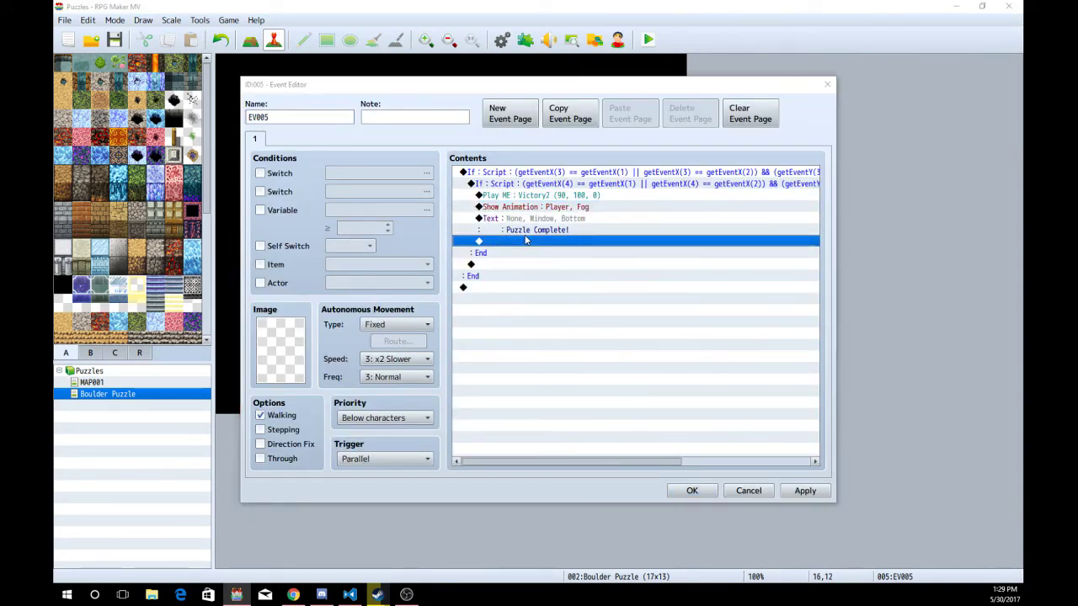
left_click(505, 144)
left_click(562, 302)
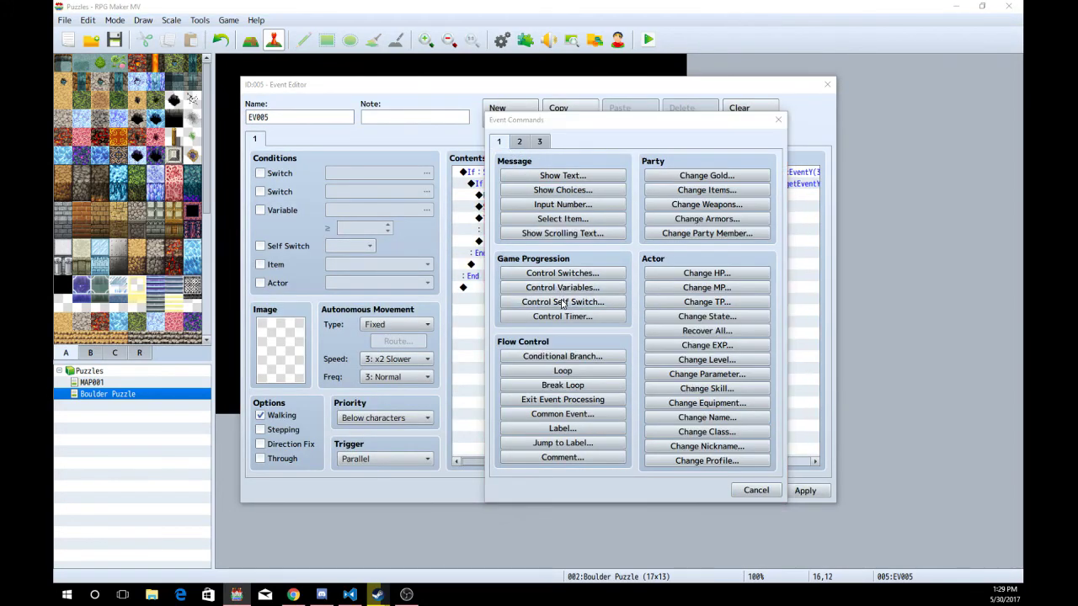
left_click(615, 348)
Add event page 2 requiring Self Switch A and save EV005
left_click(487, 106)
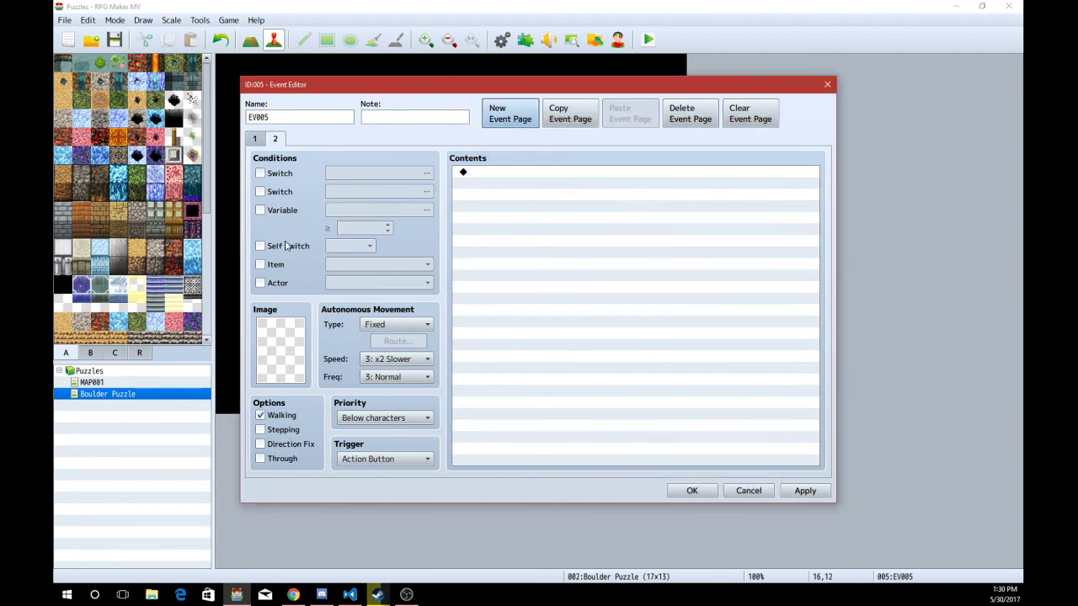
left_click(288, 246)
left_click(256, 138)
left_click(275, 138)
left_click(256, 138)
left_click(689, 488)
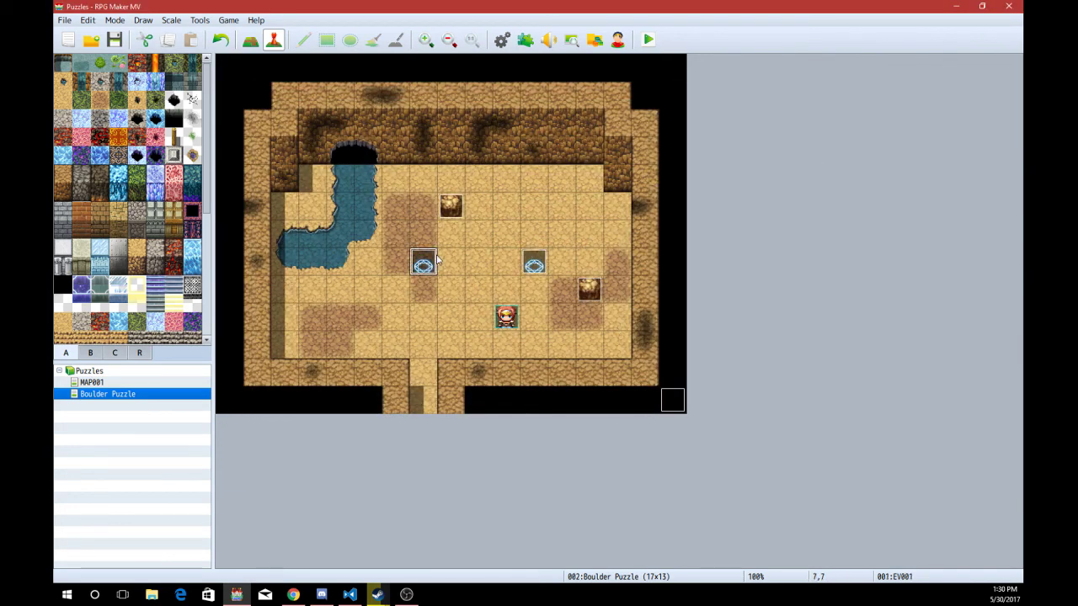
left_click(478, 289)
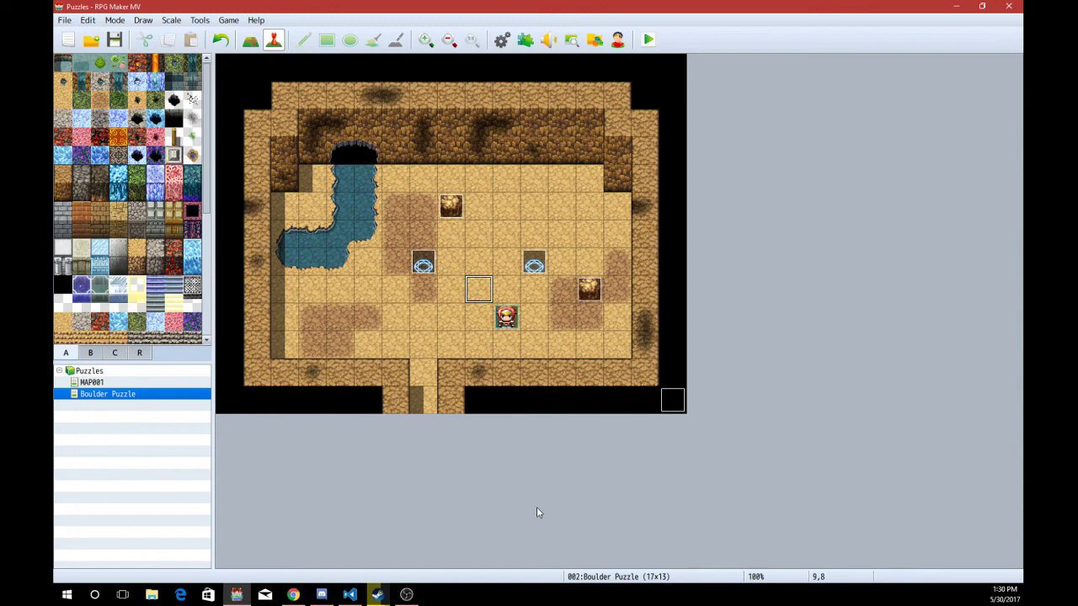